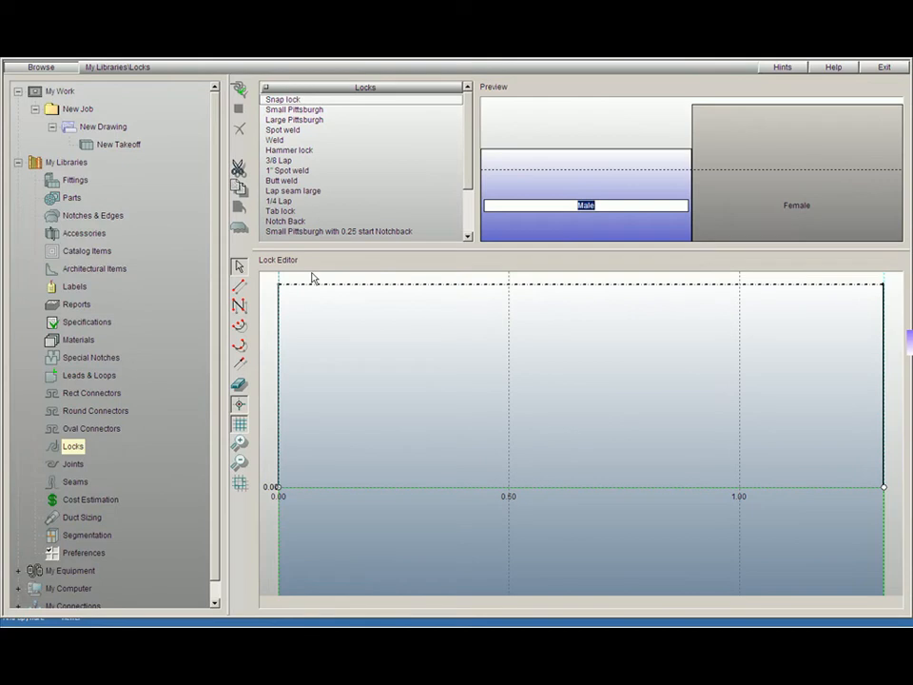
Step: Open the Locks library and look through the list of existing locks
left_click(76, 448)
left_click_drag(466, 155, 497, 240)
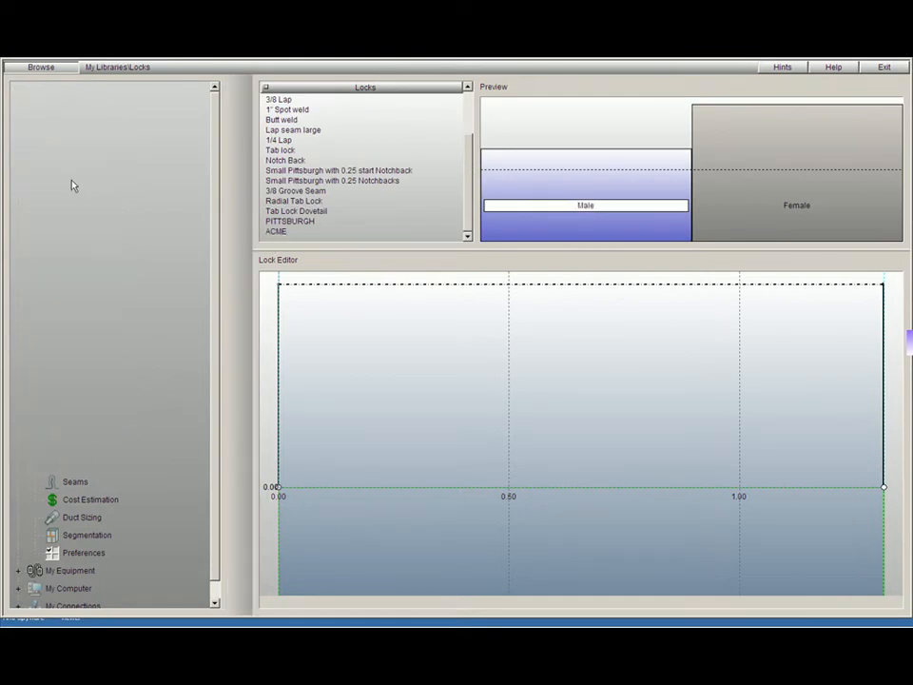
Step: Open a rectangular straight duct from New Takeoff, review the choices available for its lock, and exit without adding it
double_click(137, 146)
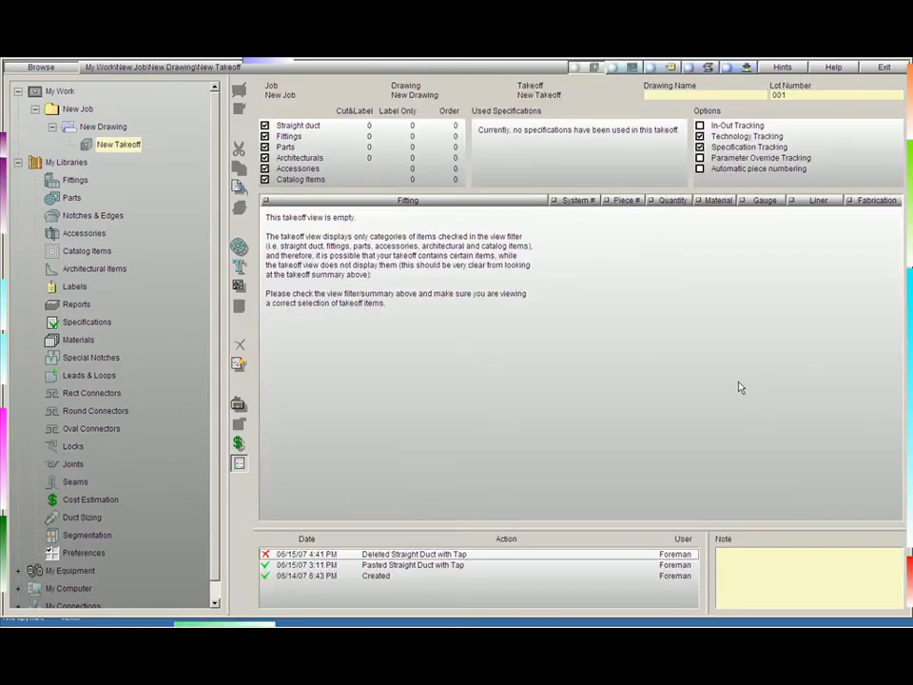
right_click(769, 389)
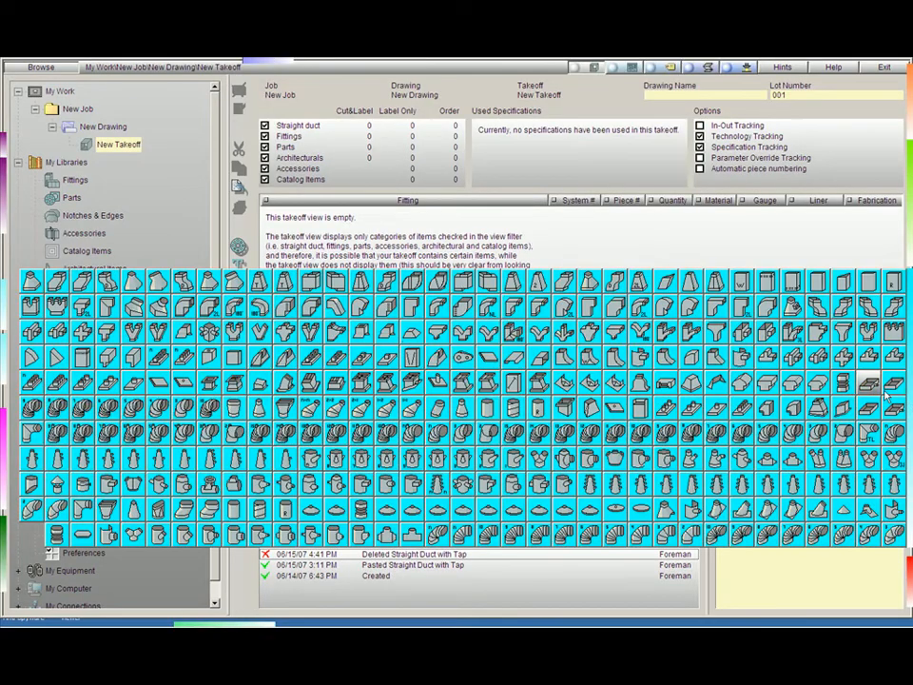
left_click(819, 283)
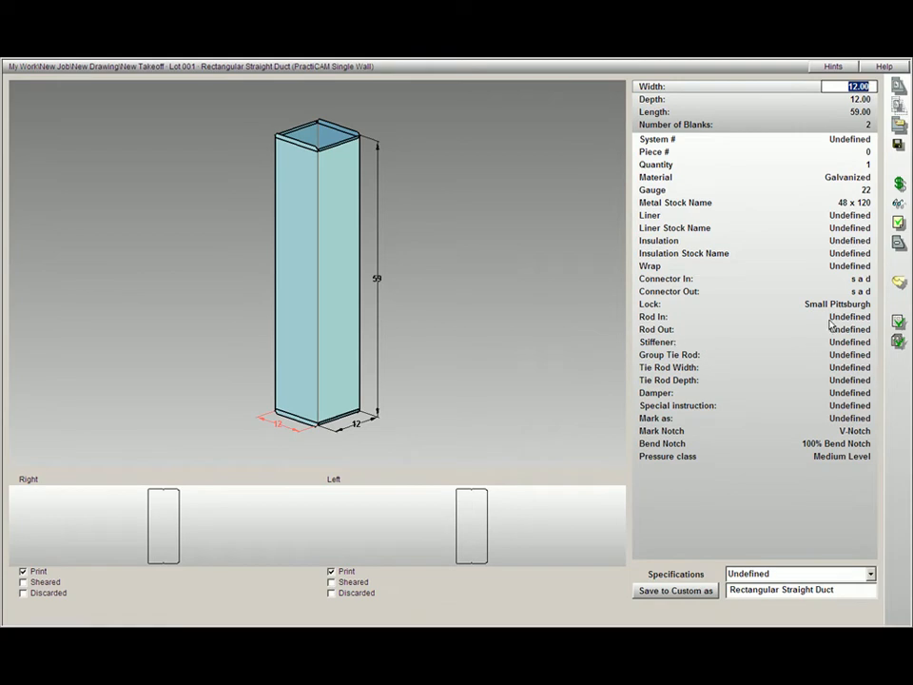
left_click(867, 305)
left_click(871, 305)
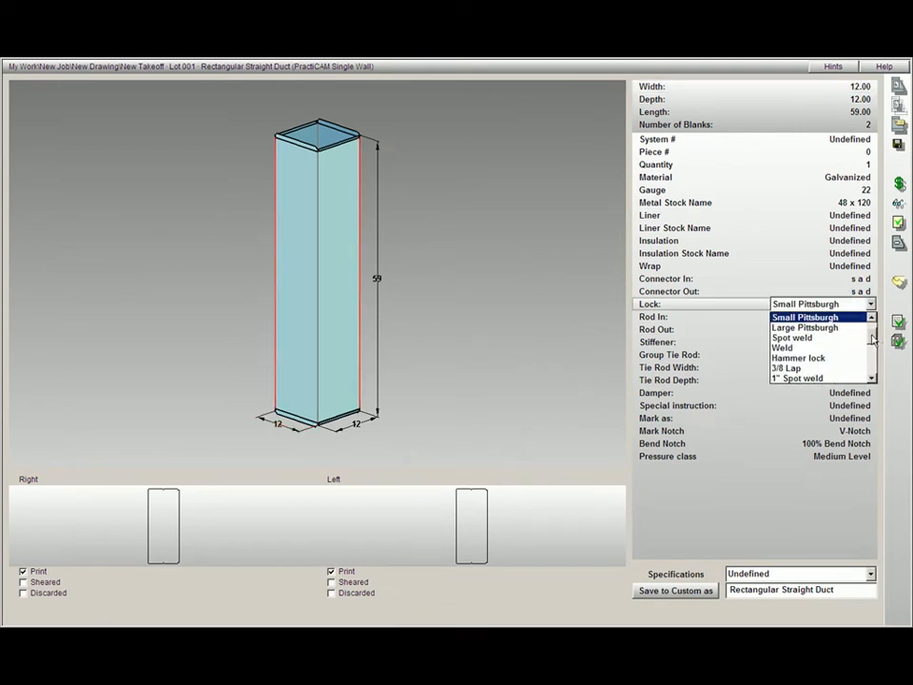
scroll(871, 326, "up", 1)
scroll(872, 326, "down", 3)
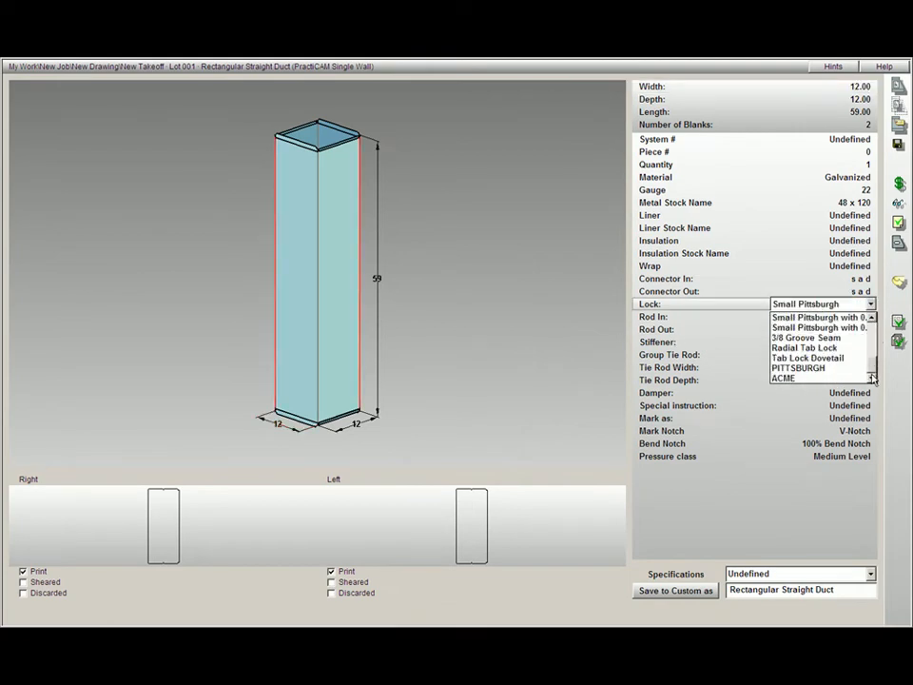
left_click(635, 243)
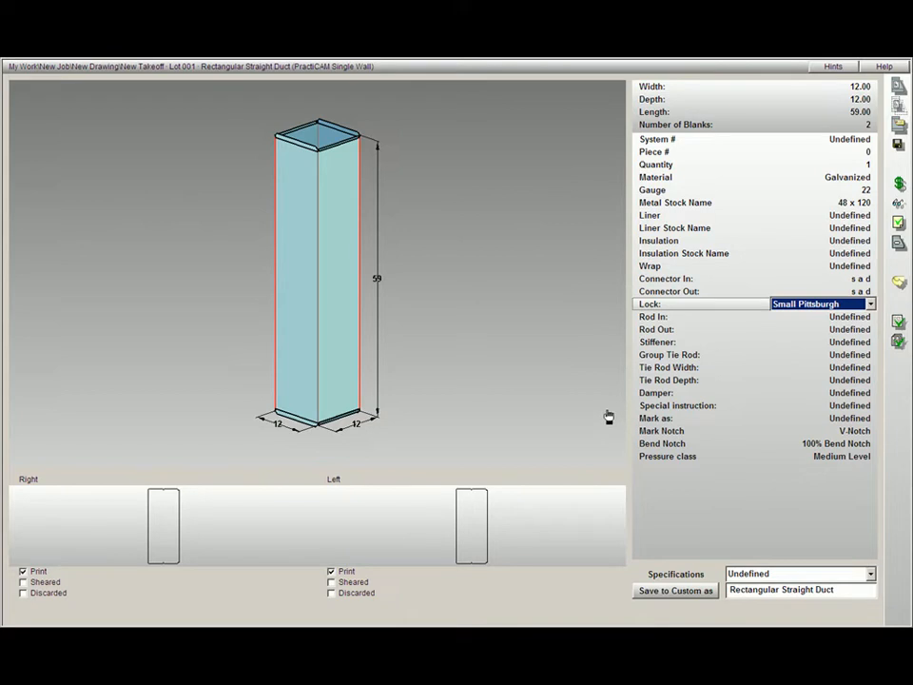
left_click(897, 285)
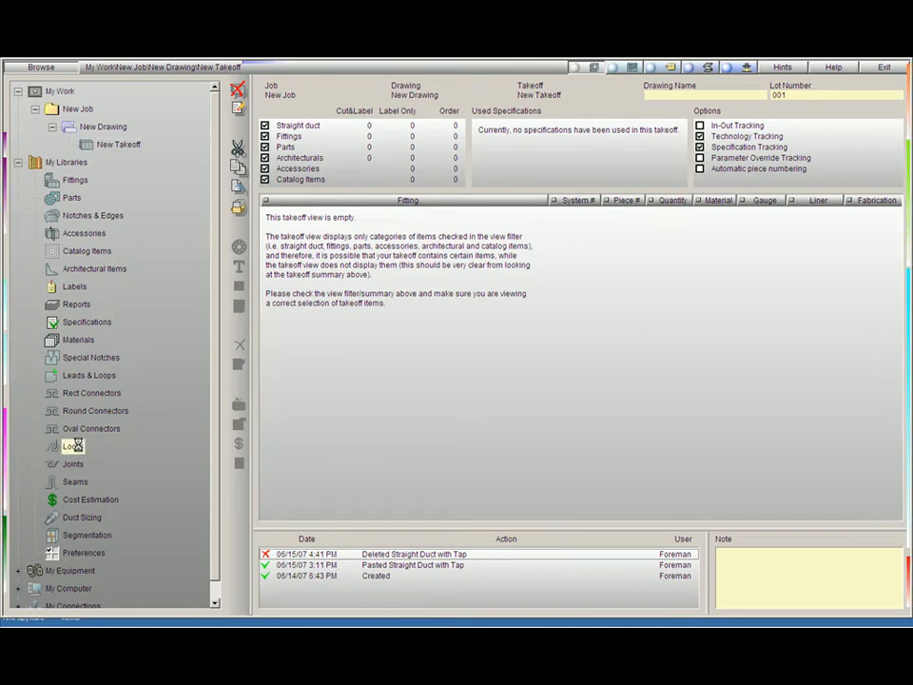
Step: Duplicate the Small Pittsburgh lock in the Locks library and name the copy "my lock"
left_click(74, 446)
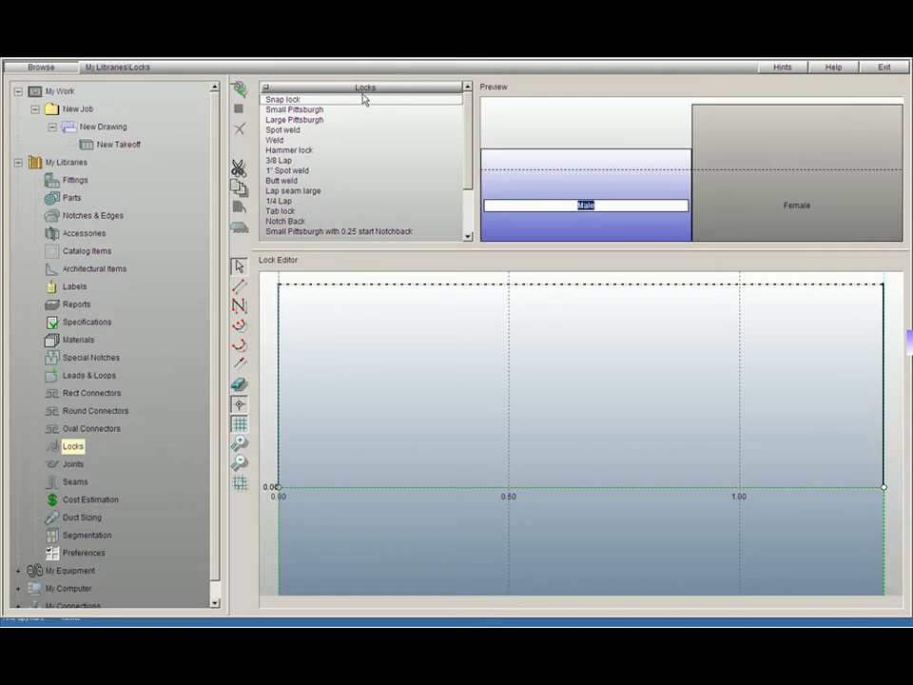
left_click(303, 110)
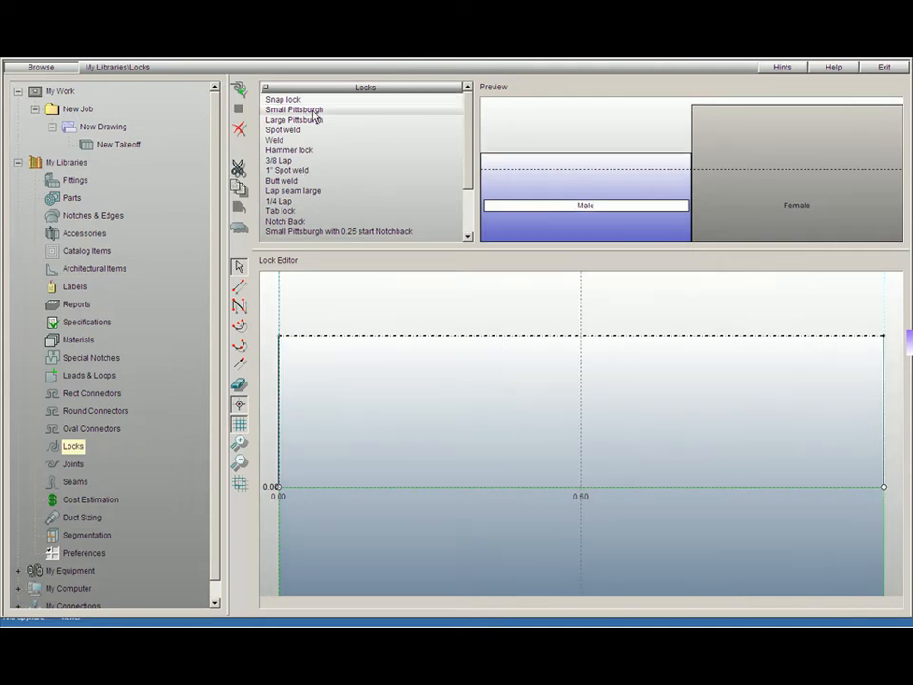
left_click(241, 92)
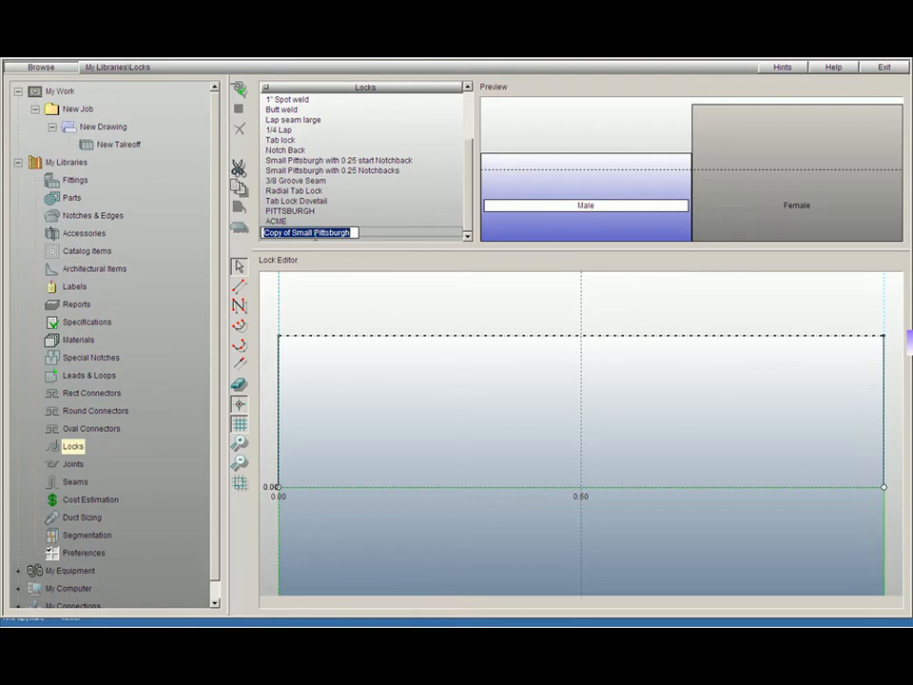
type("my lock")
left_click(381, 209)
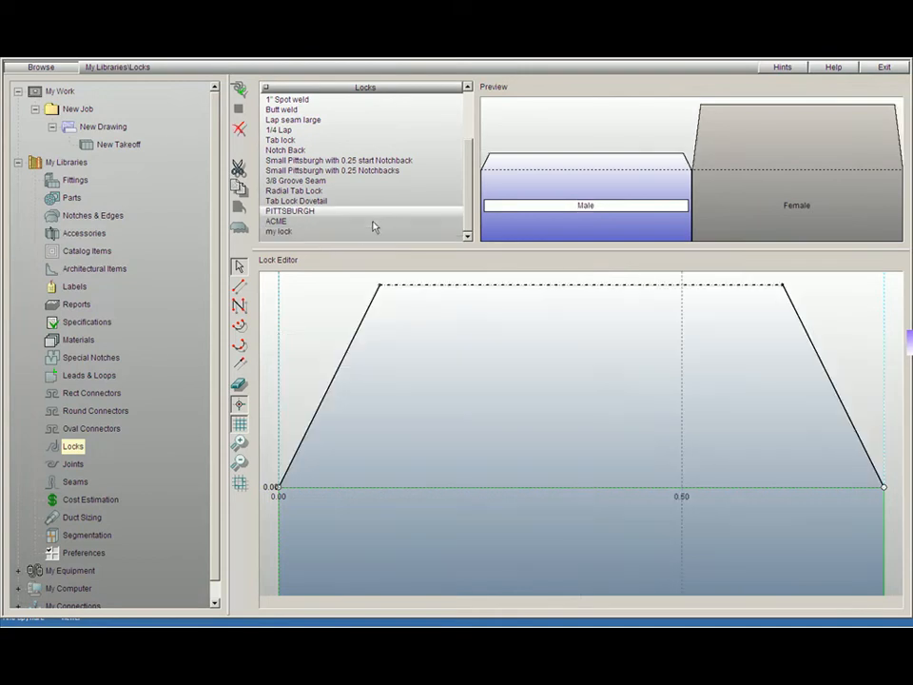
Step: Create a blank lock in the Locks library and name it "test pittsburgh"
left_click(298, 238)
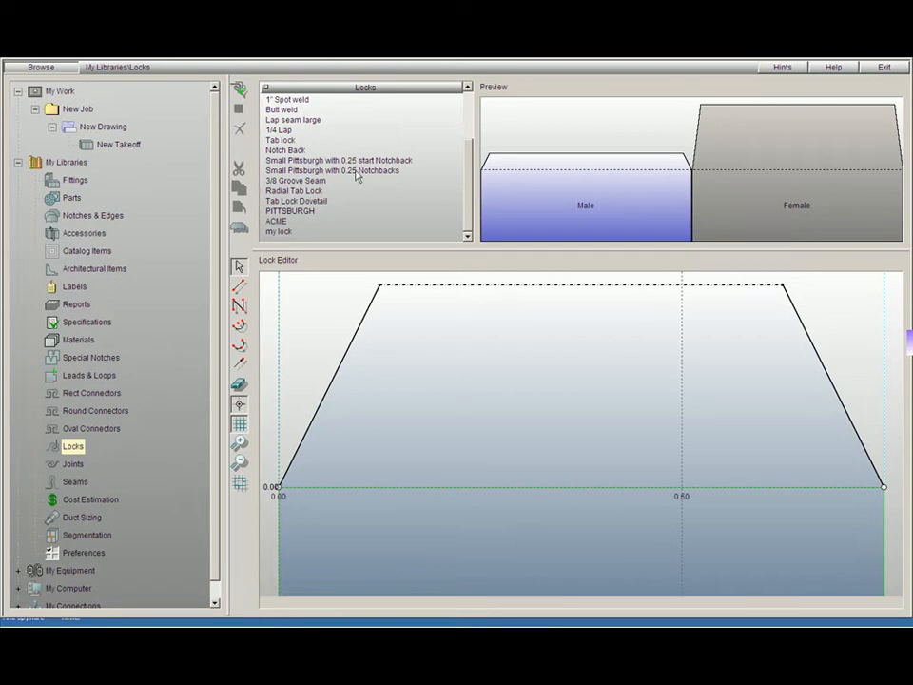
left_click(241, 95)
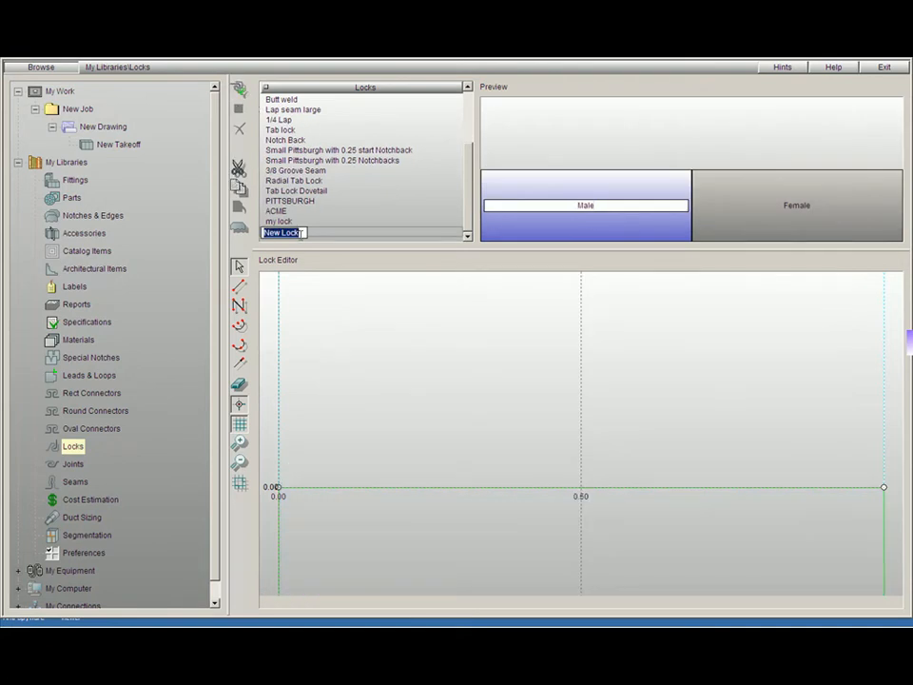
type("test pittsburgh")
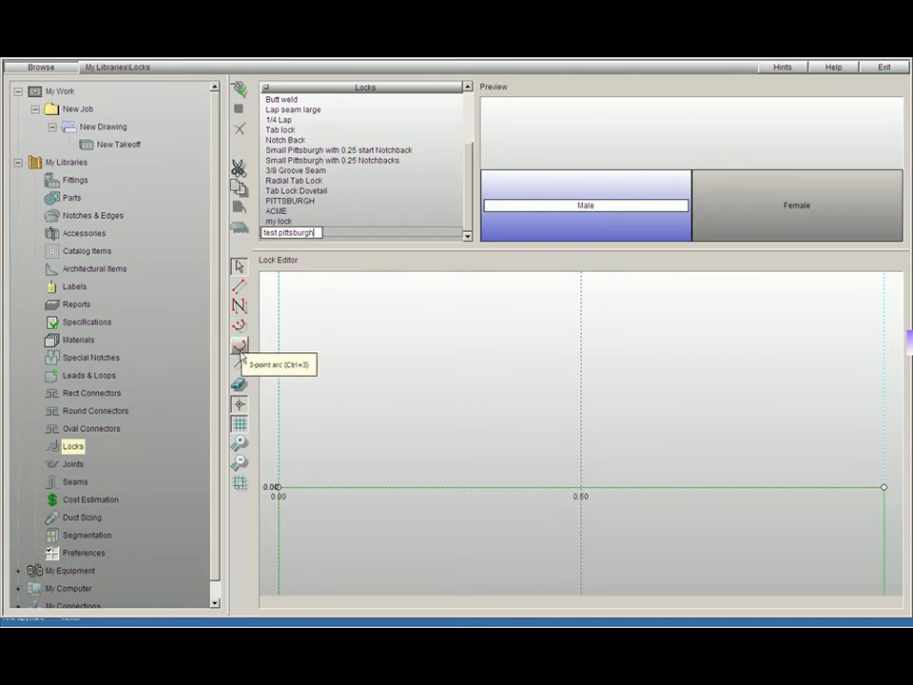
Step: Set the lock editor's grid width and grid height to 0.25
left_click(240, 463)
left_click(241, 427)
left_click(241, 428)
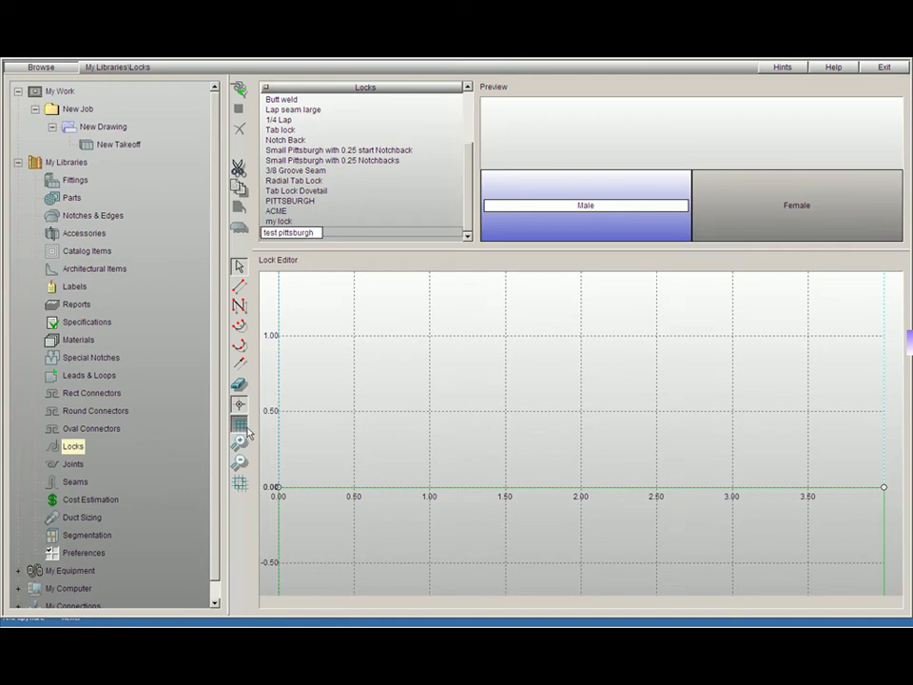
left_click(240, 485)
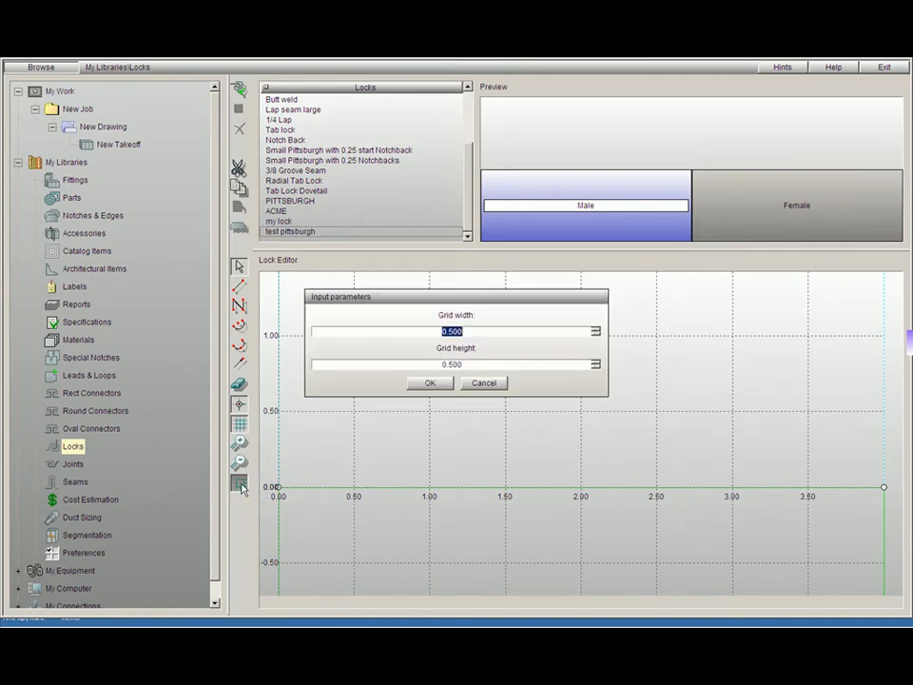
type(".25")
key("Tab")
type(".25")
left_click(430, 383)
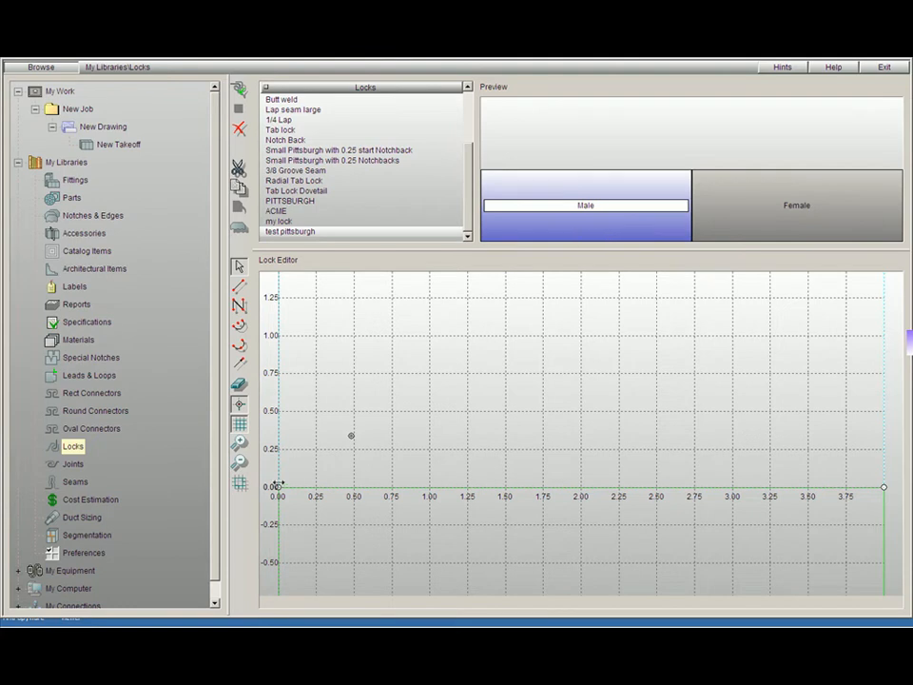
Step: Draw the male profile with chain lines from the origin up 0.25, across 1.25, and back down to the baseline
left_click(240, 306)
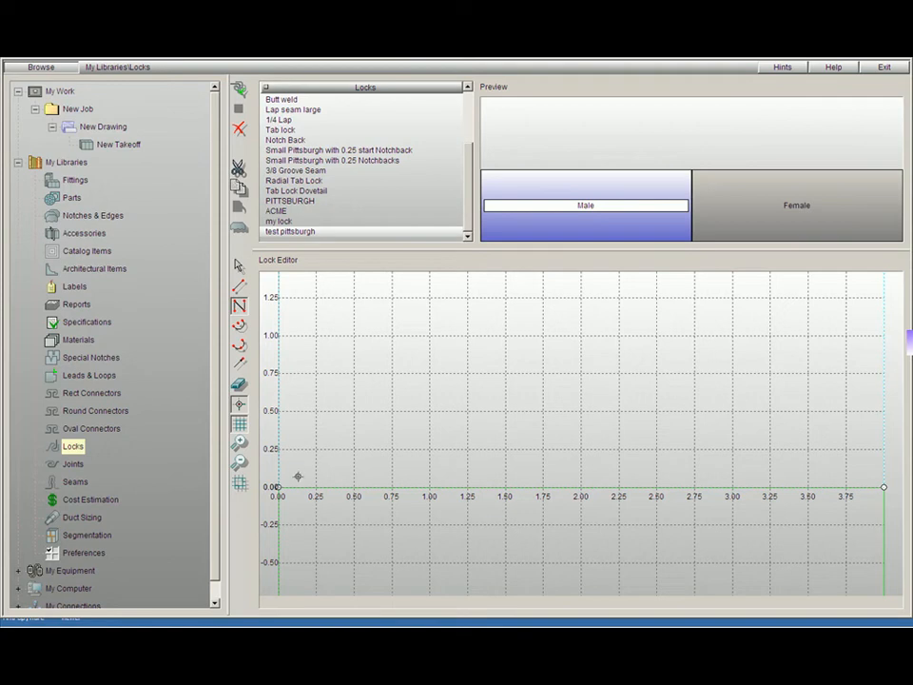
left_click(280, 450)
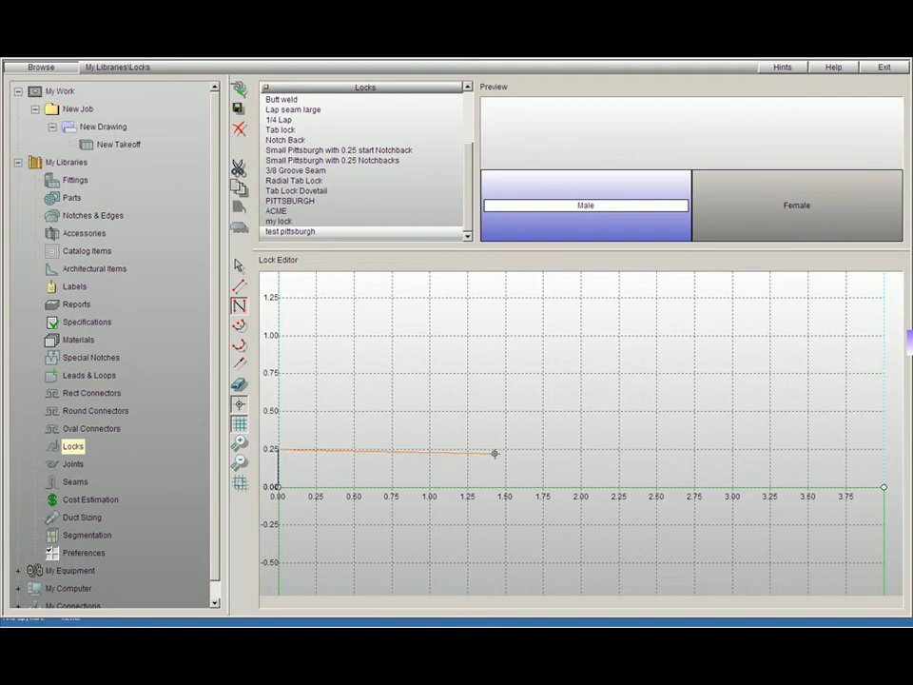
left_click(467, 449)
left_click(467, 486)
right_click(514, 462)
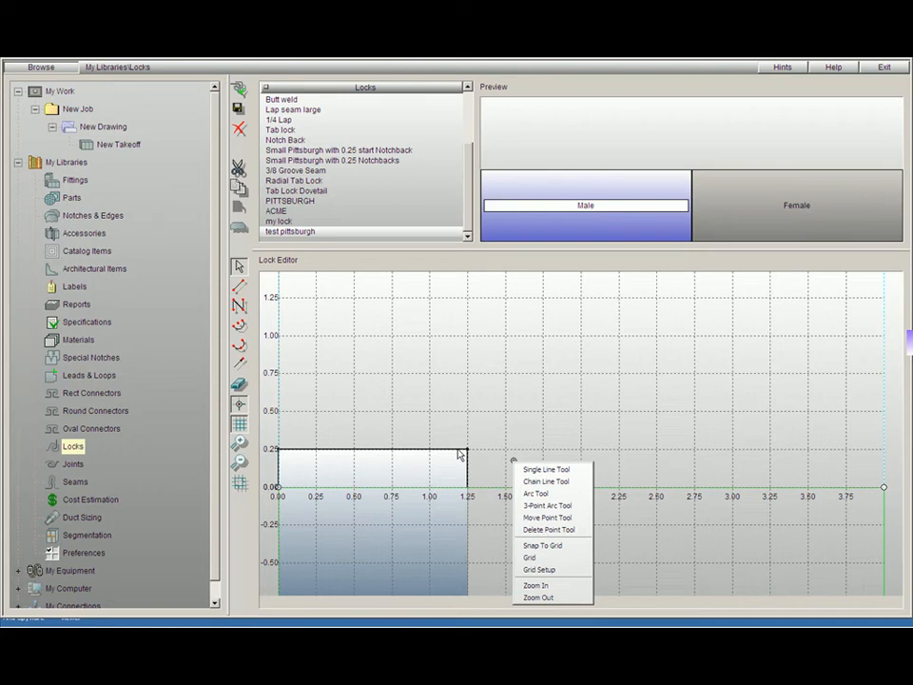
Step: Enable Auto width for the male profile's horizontal line and save the lock with the female side selected
left_click(373, 453)
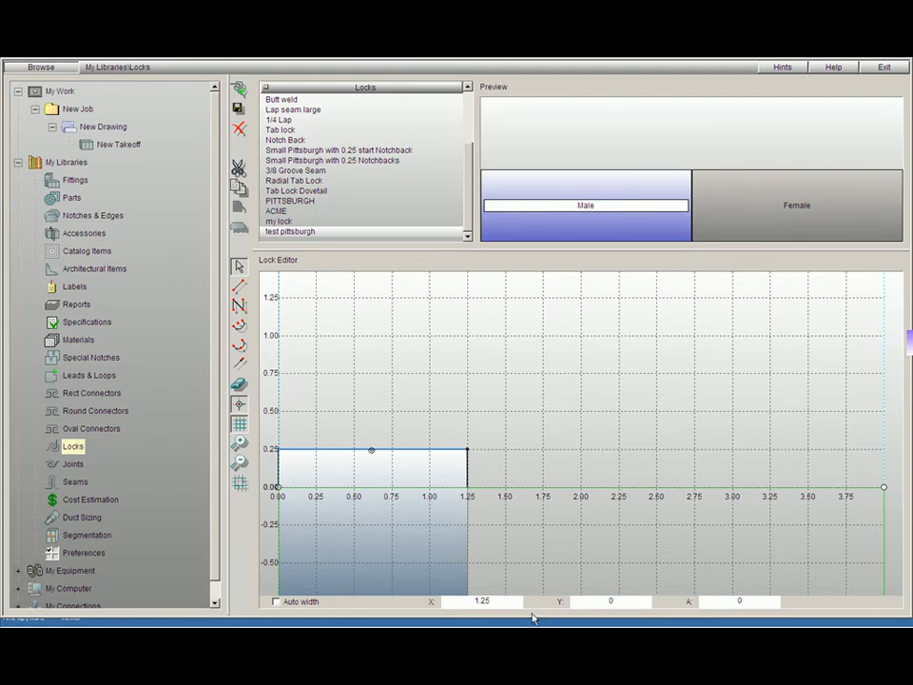
left_click(276, 601)
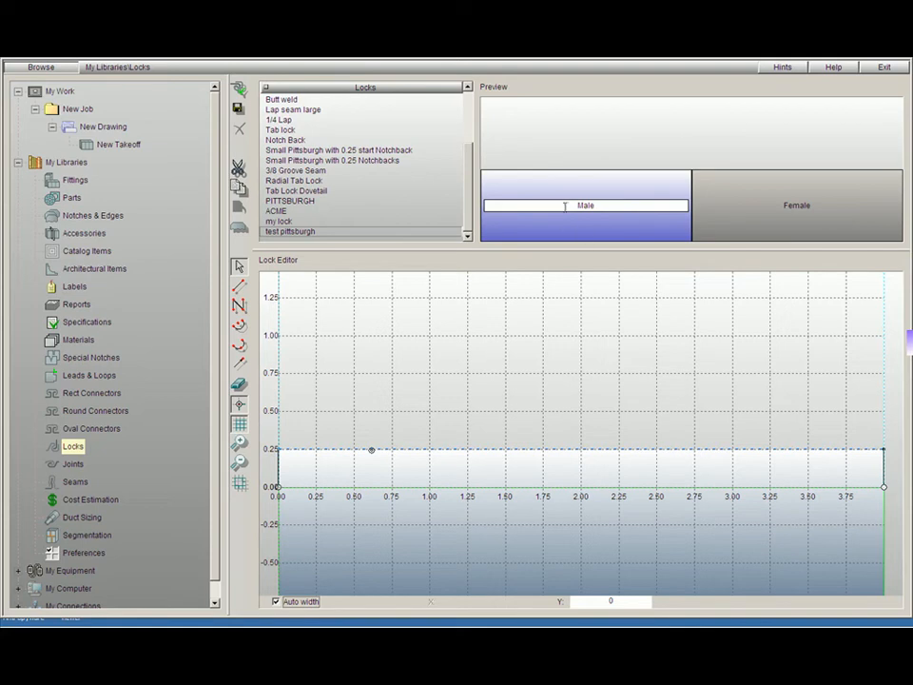
left_click(757, 228)
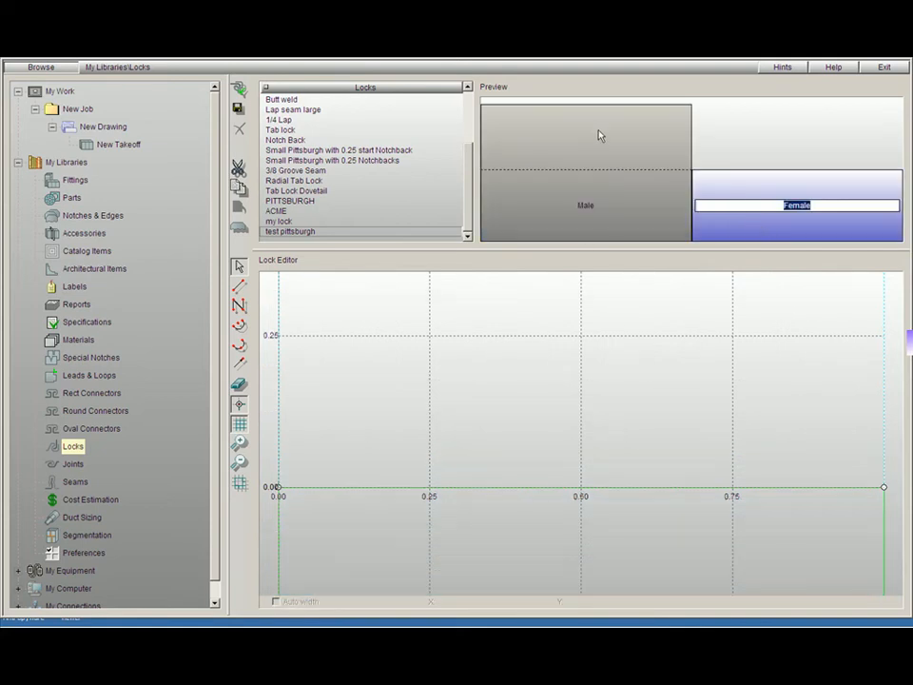
left_click(240, 111)
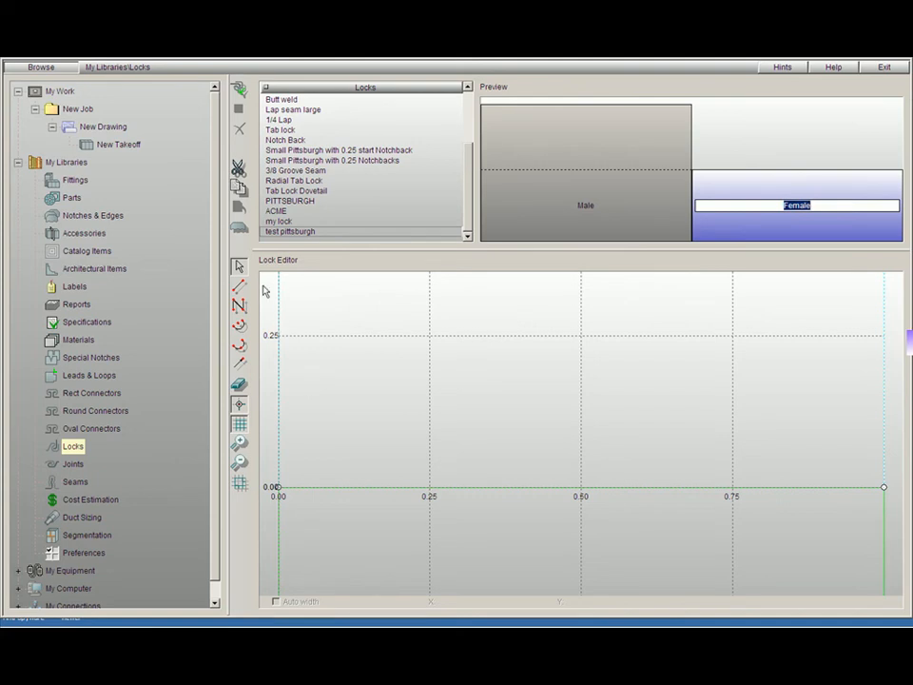
Step: Draw the female profile with chain lines from the origin through (0.50, 0.75) and (1.00, 0.75) to (1.25, 0)
left_click(242, 443)
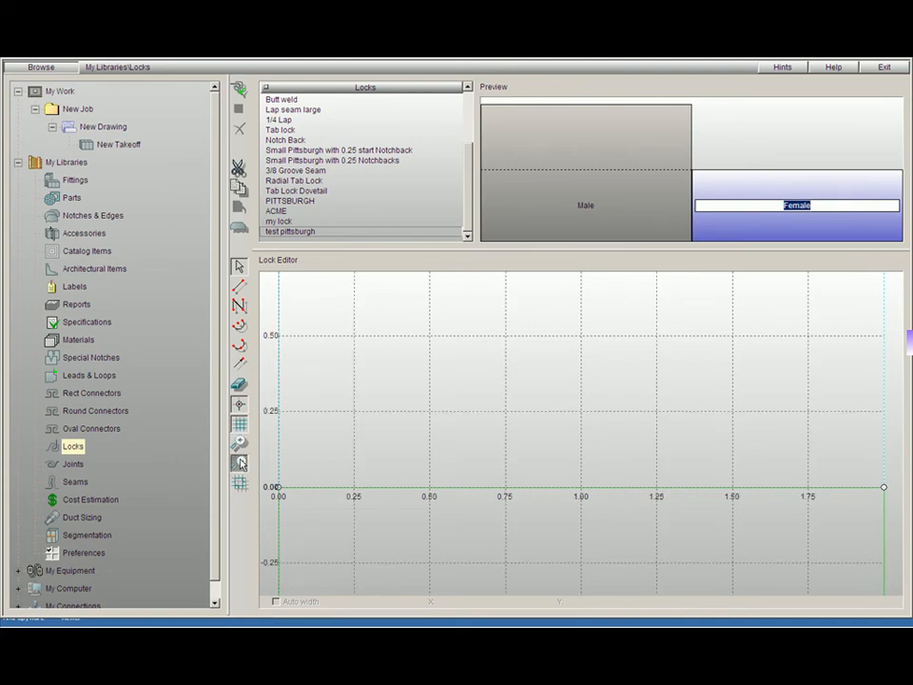
left_click(243, 443)
left_click(239, 308)
left_click(278, 487)
left_click(352, 373)
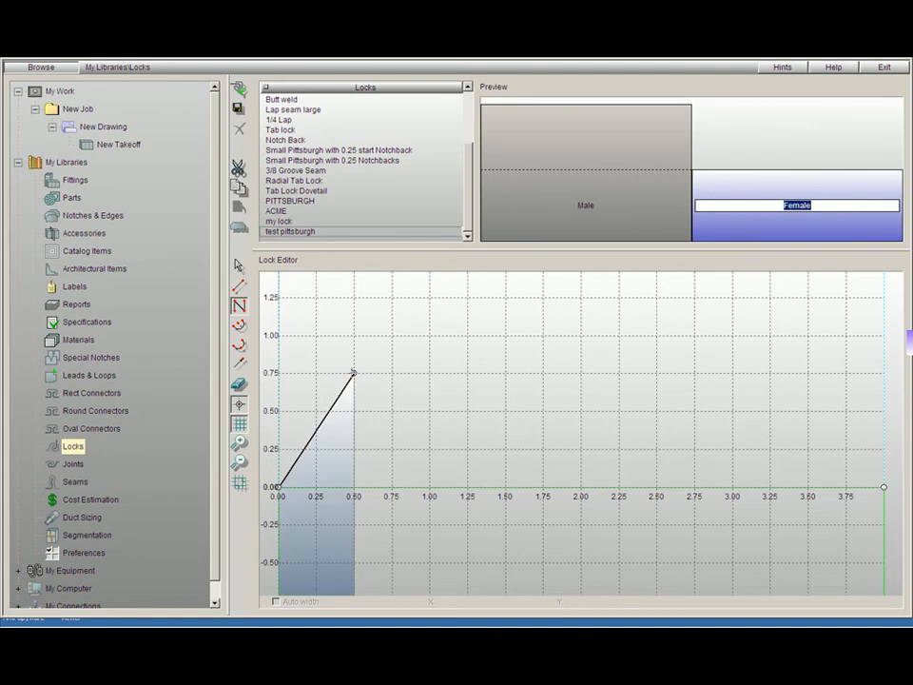
left_click(430, 372)
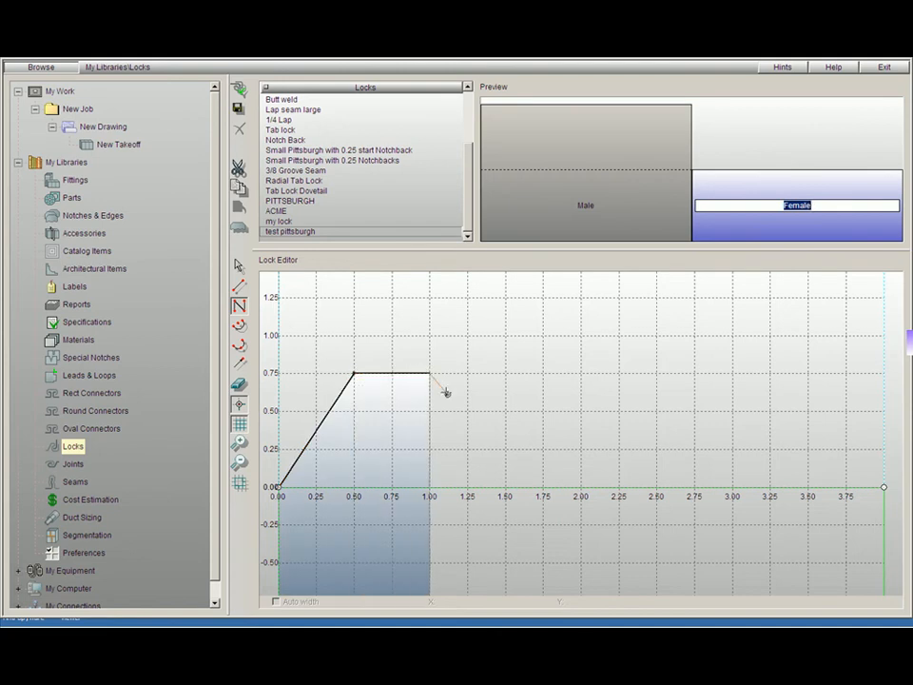
left_click(467, 487)
right_click(513, 460)
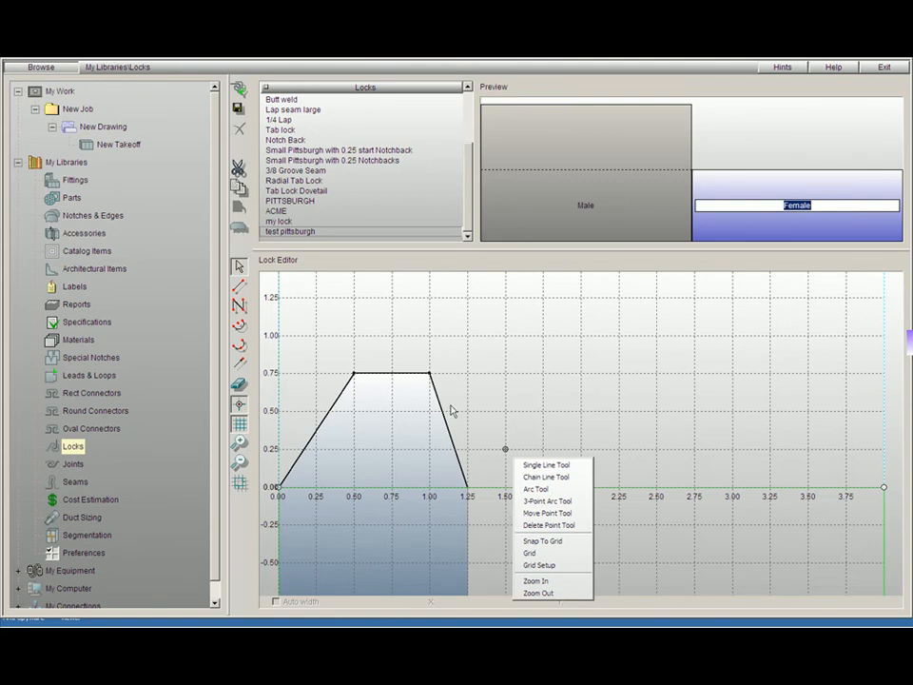
Step: Set the female profile's first sloped line to X 0.125 and Y 1
left_click(324, 422)
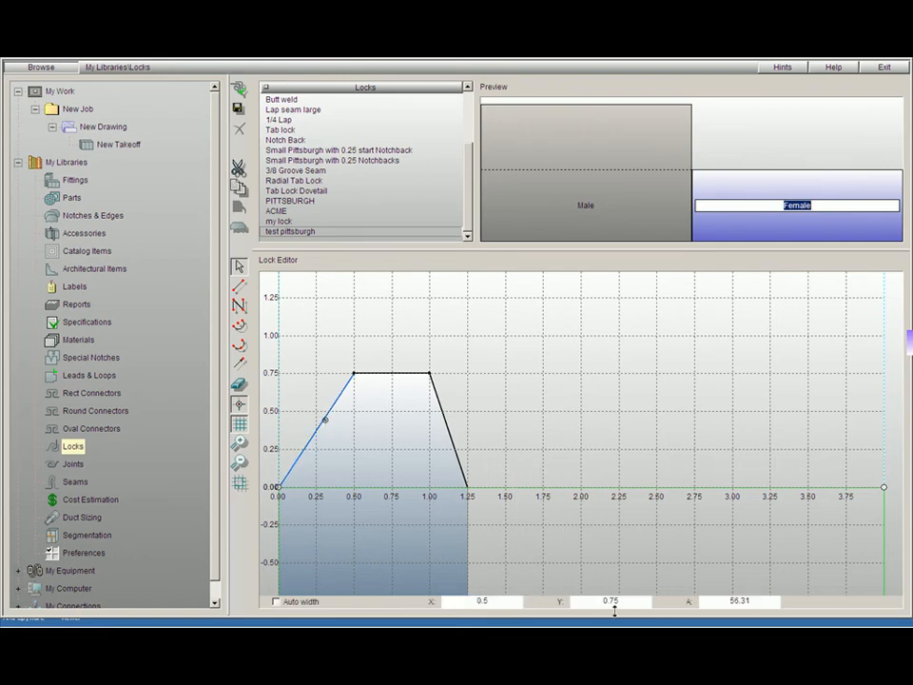
left_click(511, 604)
key("BackSpace")
type(".125")
key("Return")
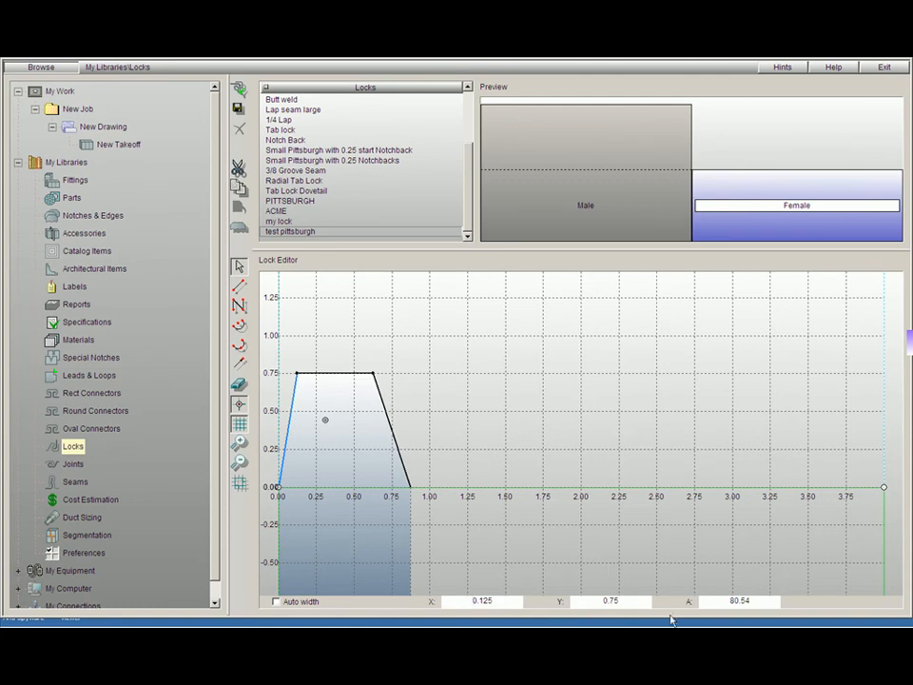
left_click_drag(598, 601, 646, 607)
type("1")
key("Return")
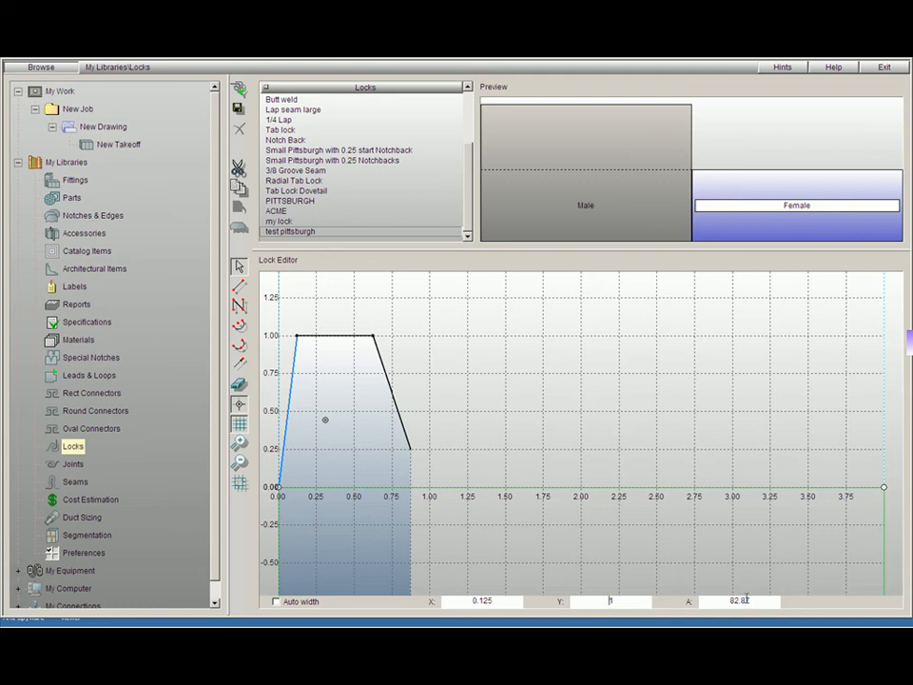
Step: Enable Auto width for the female profile's horizontal line
left_click(334, 336)
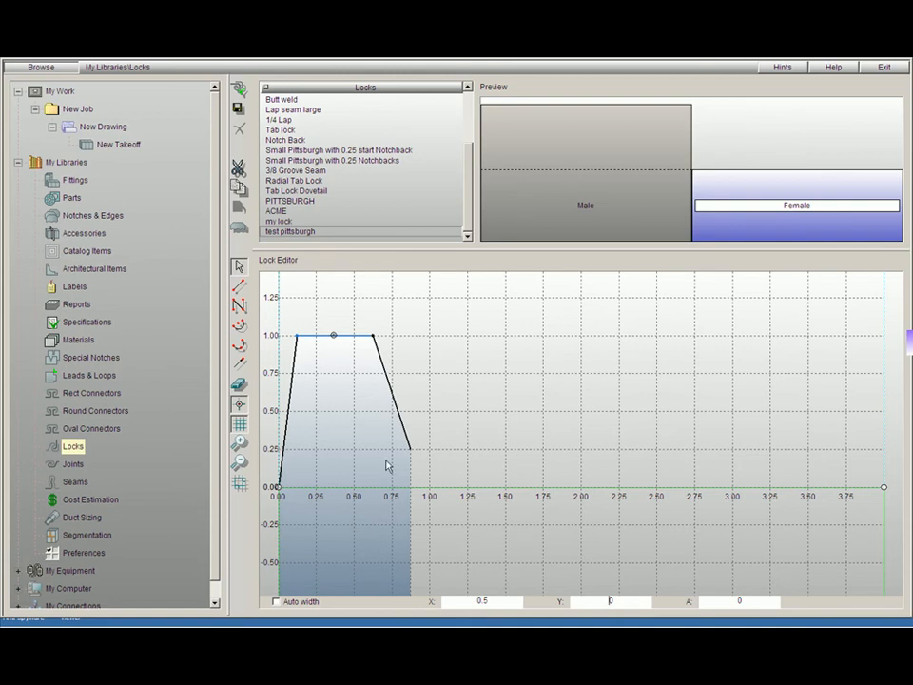
left_click(619, 601)
left_click(276, 601)
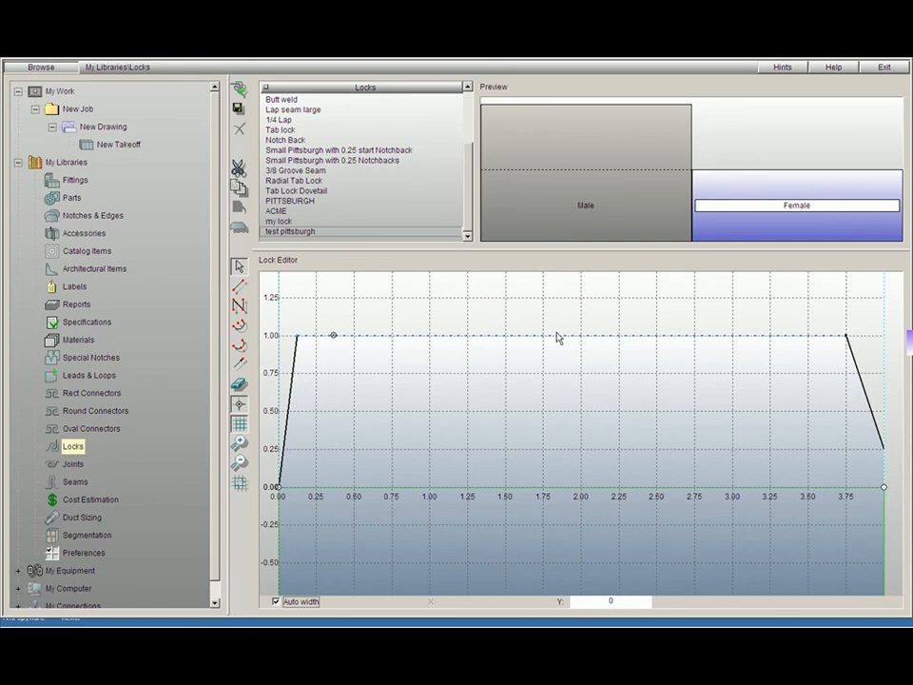
Step: Set the female profile's last sloped line to X 0.125 and Y -1, and save the lock
left_click(865, 387)
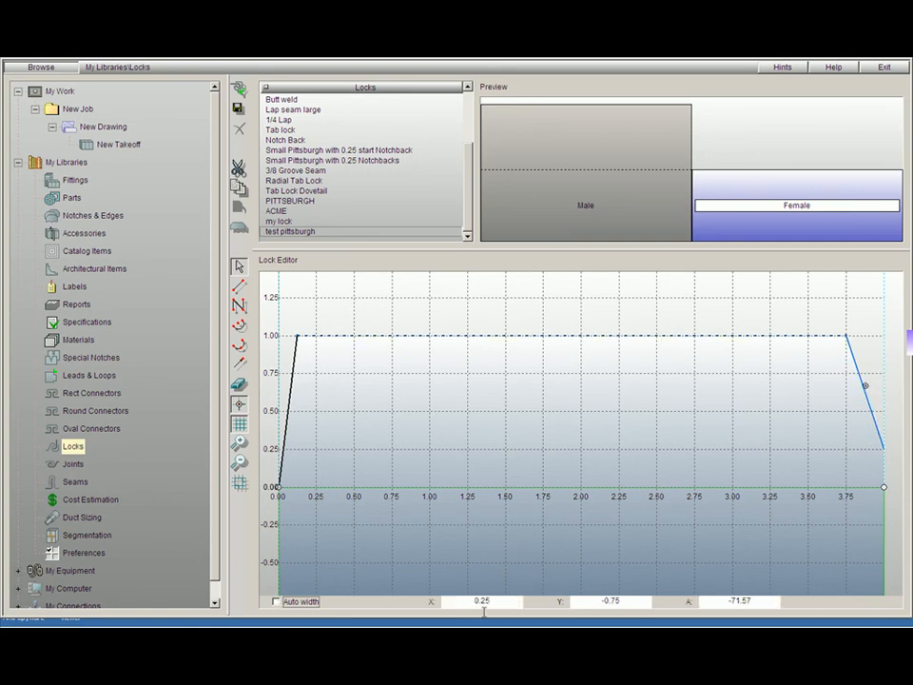
left_click_drag(494, 600, 452, 600)
key("BackSpace")
type(".125")
key("Return")
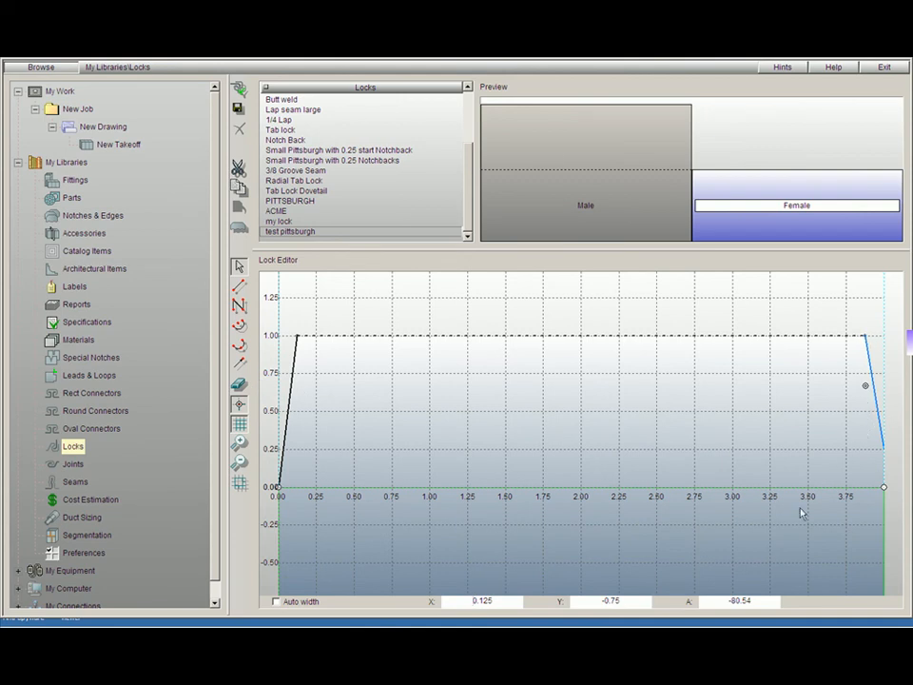
double_click(612, 602)
type("-")
key("Return")
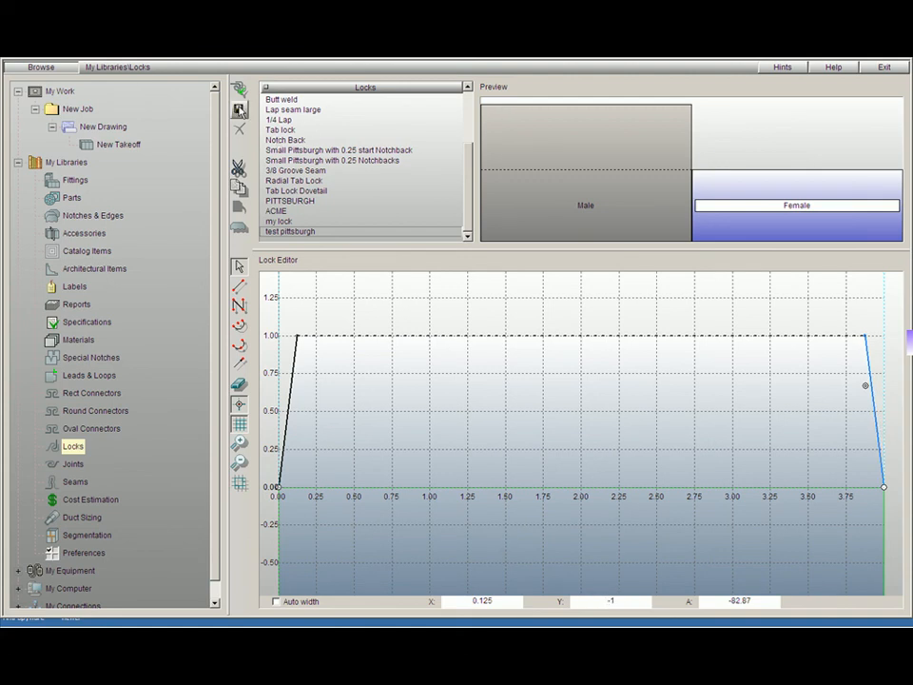
left_click(239, 108)
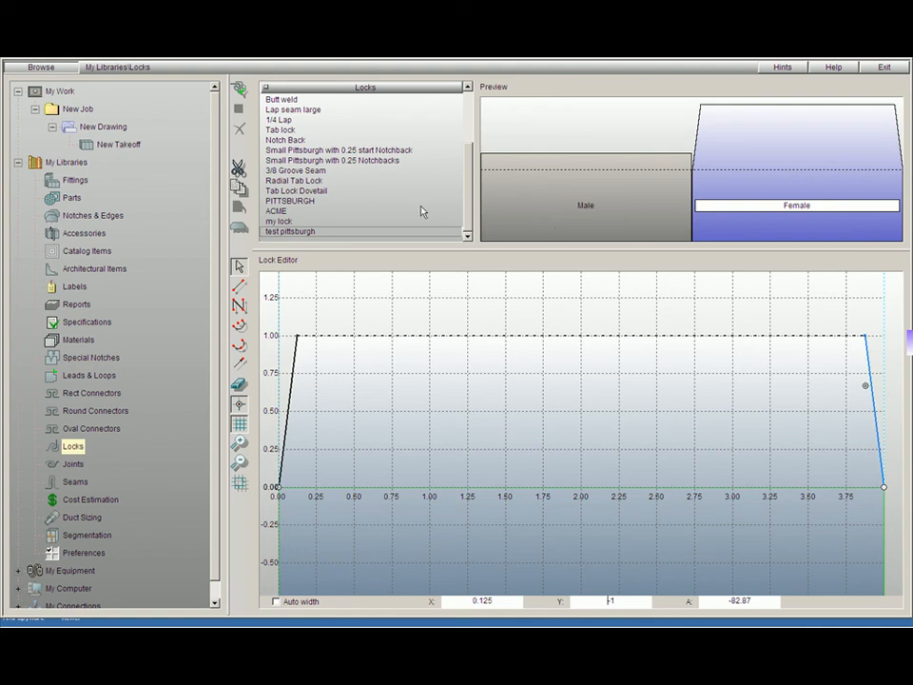
Step: Add a Rectangular Straight Duct to the New Takeoff and set its length to 12
double_click(134, 144)
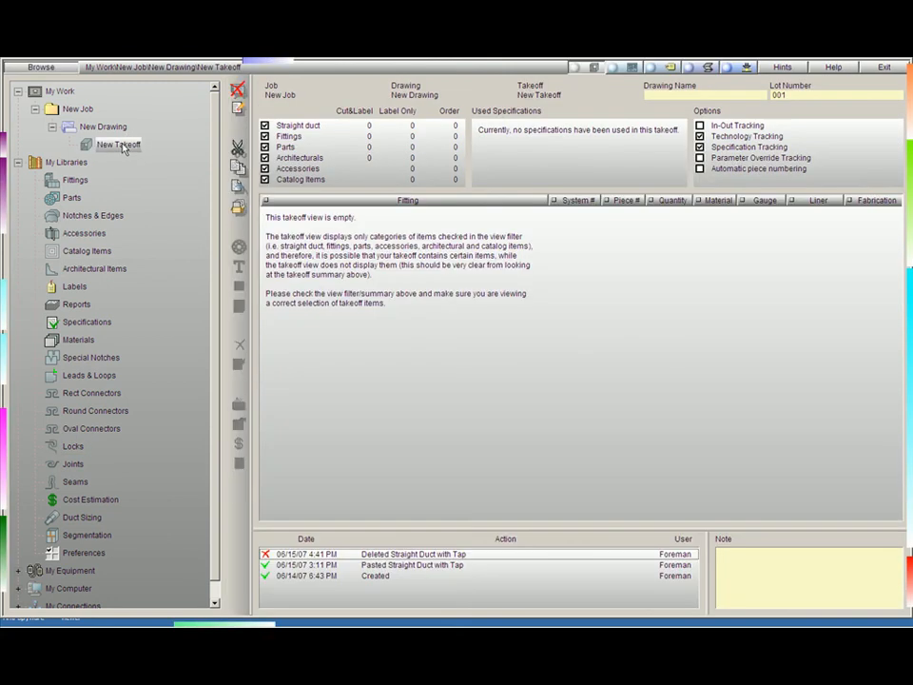
mouse_move(909, 369)
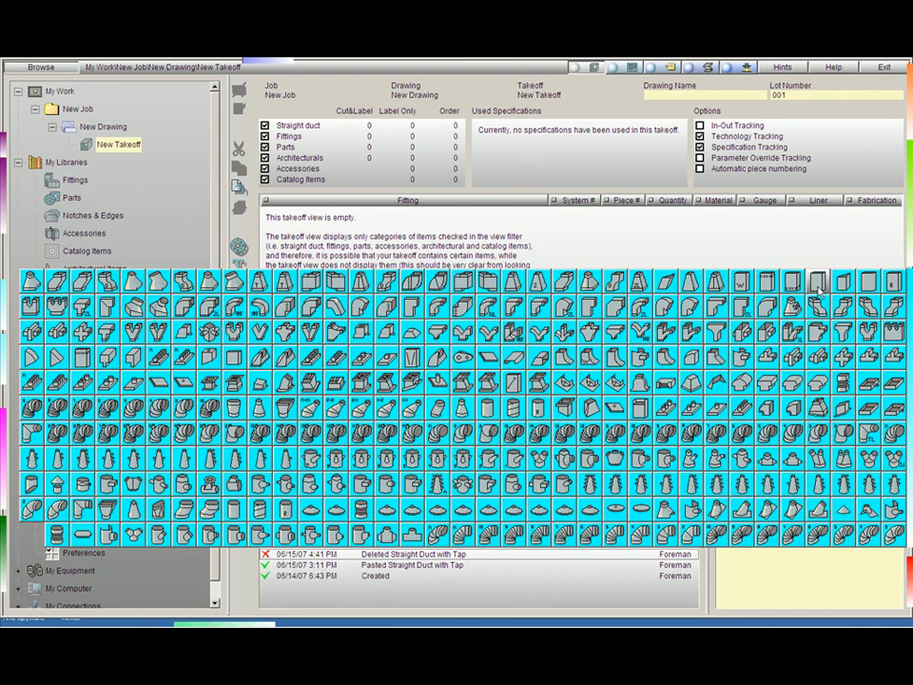
left_click(817, 284)
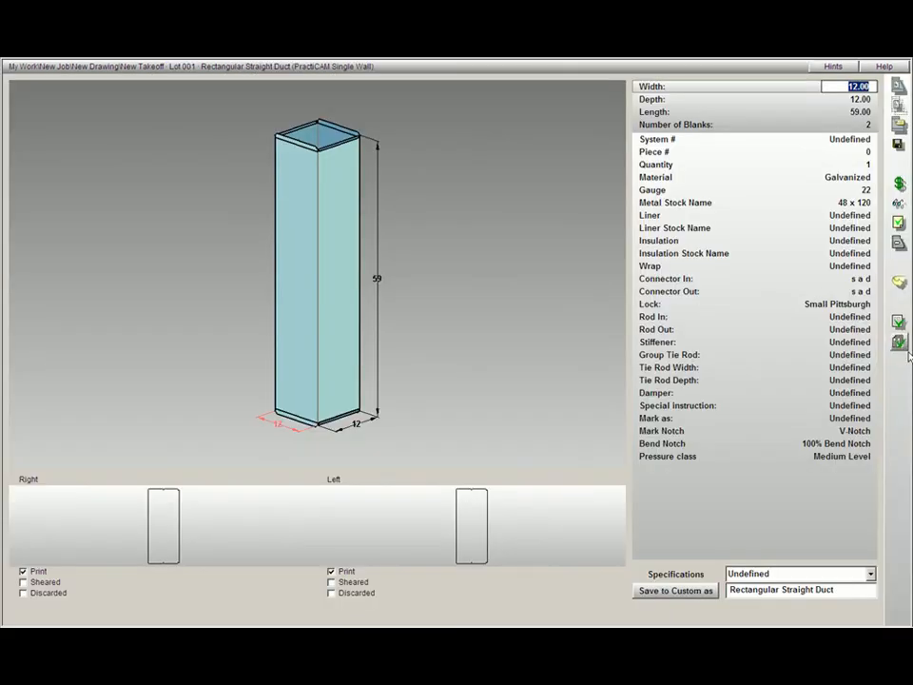
key("Tab")
key("Tab")
type("1")
key("Tab")
Step: Set the duct's Connector In and Connector Out to Slip & Drive default
key("Tab")
key("Tab")
key("Tab")
key("Tab")
key("Tab")
key("Tab")
key("Tab")
key("Tab")
key("Tab")
key("Tab")
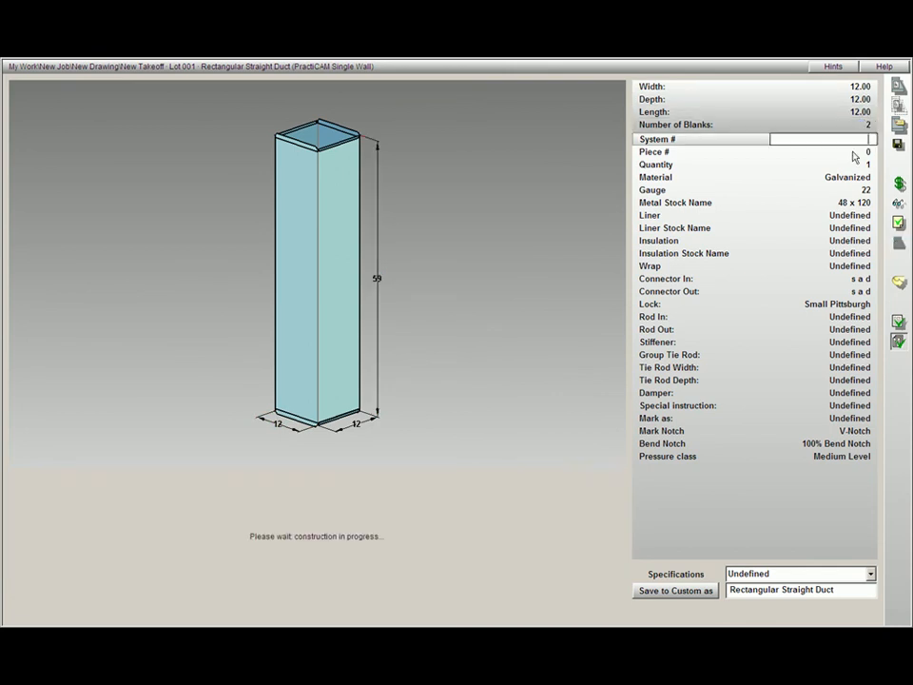
key("Tab")
key("Tab")
key("Tab")
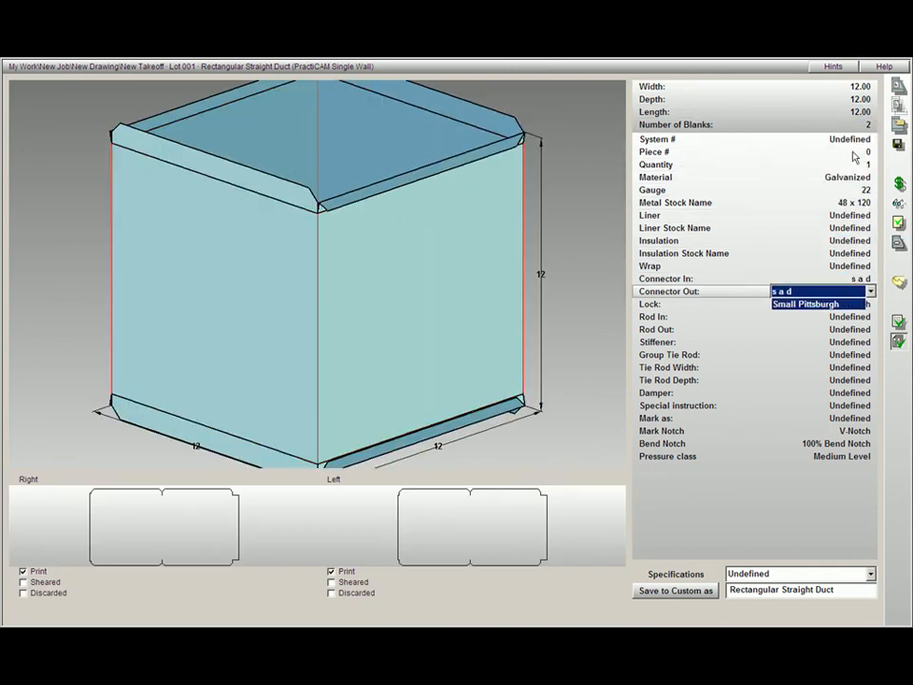
double_click(870, 279)
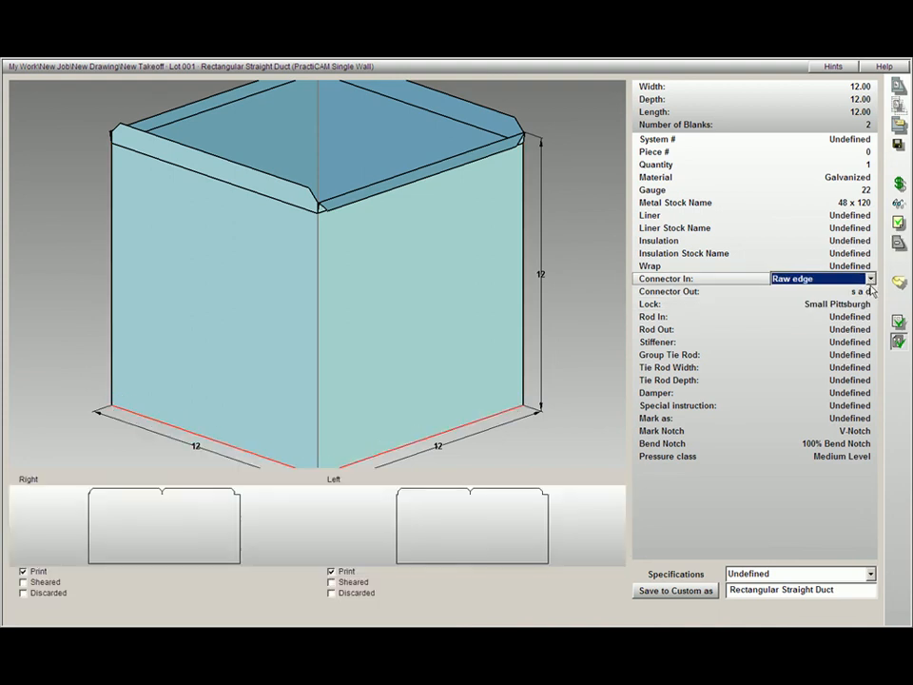
left_click(870, 281)
left_click(871, 300)
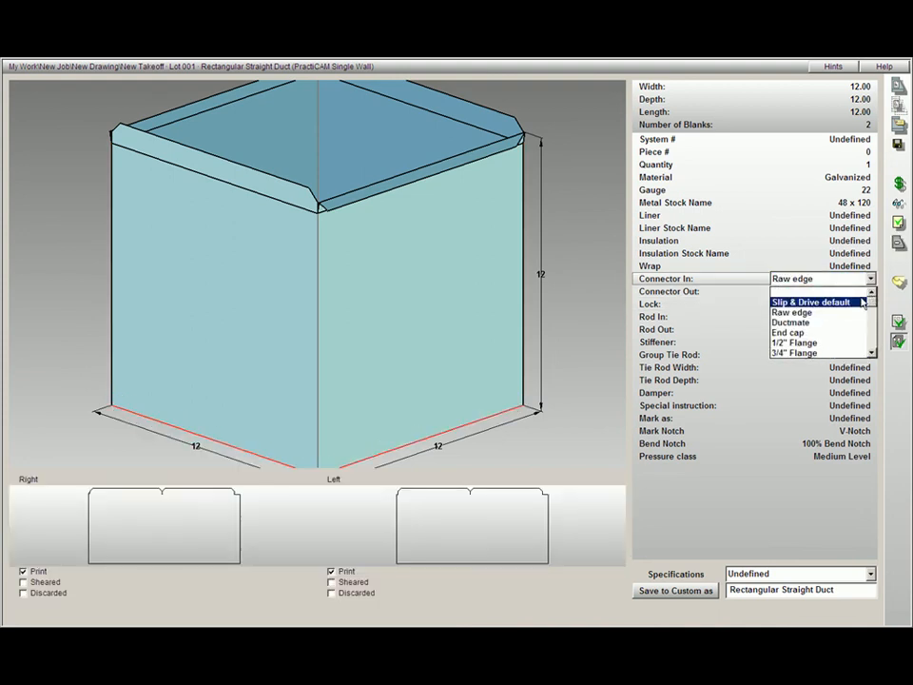
left_click(861, 301)
left_click(870, 291)
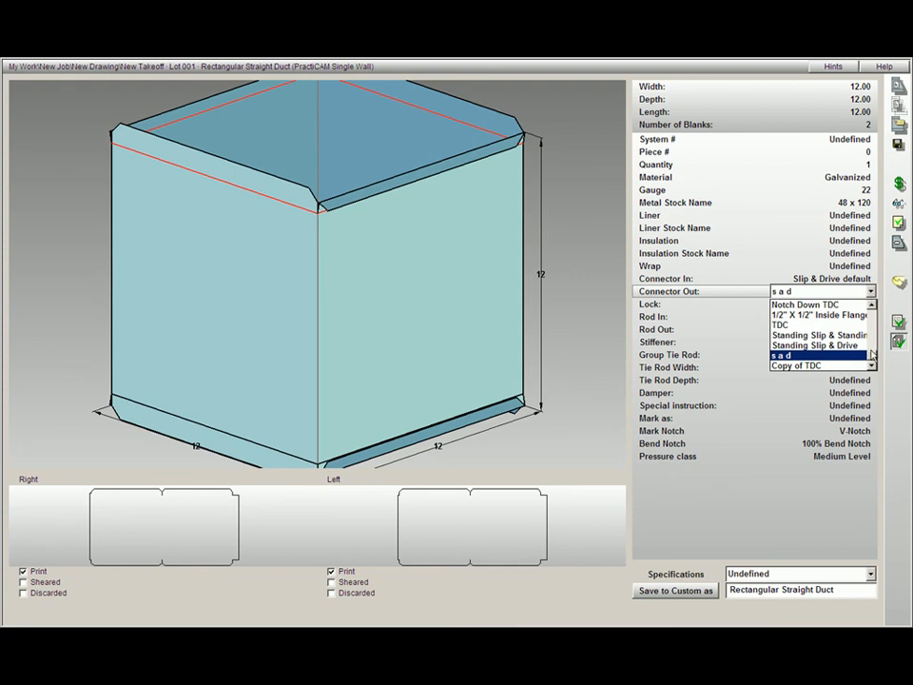
scroll(871, 345, "up", 6)
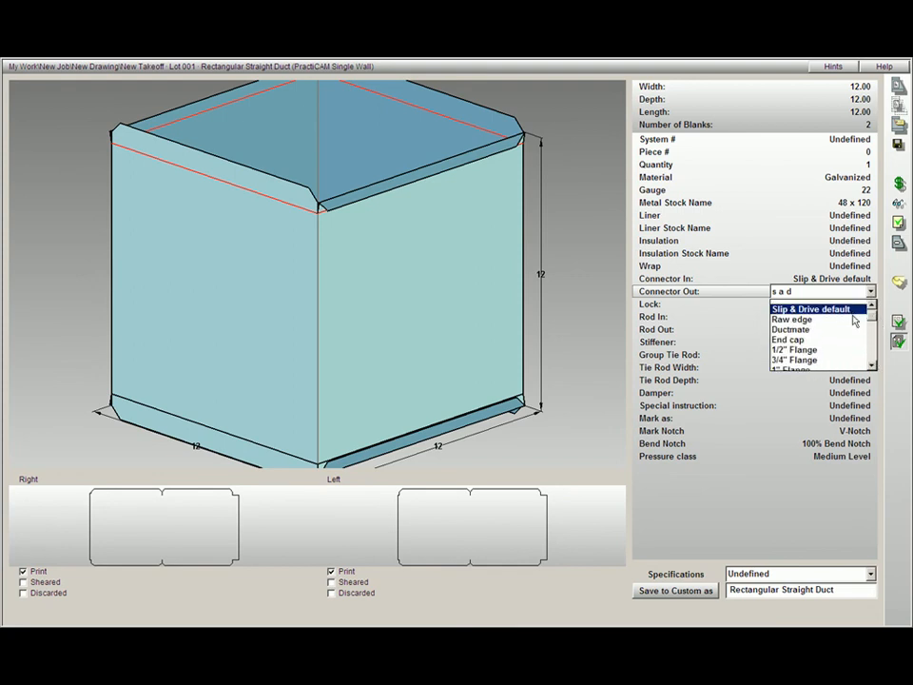
left_click(854, 313)
Step: Assign the test pittsburgh lock to the straight duct
left_click(869, 306)
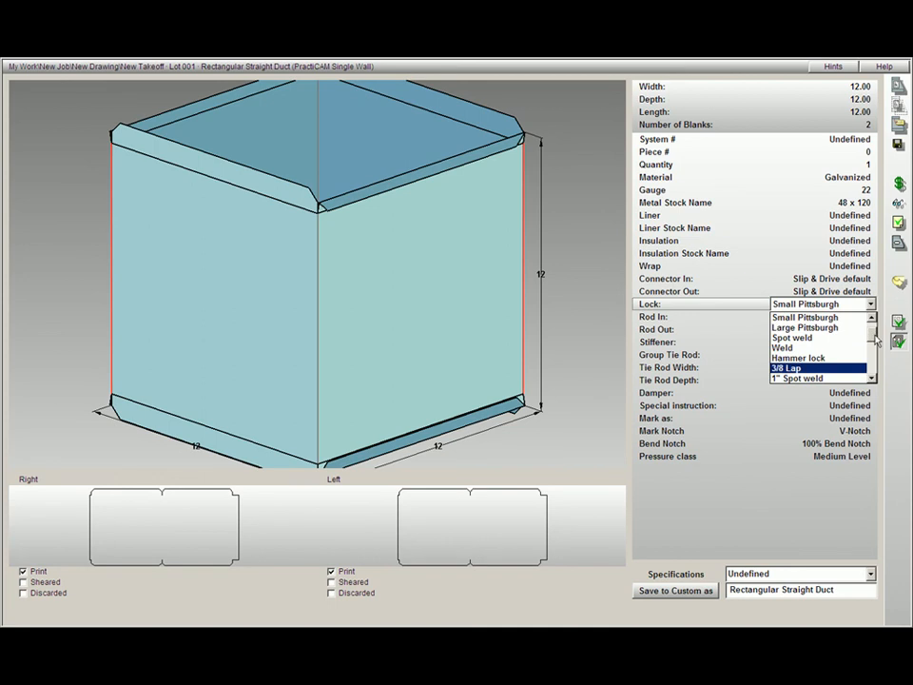
scroll(875, 338, "down", 3)
left_click(853, 378)
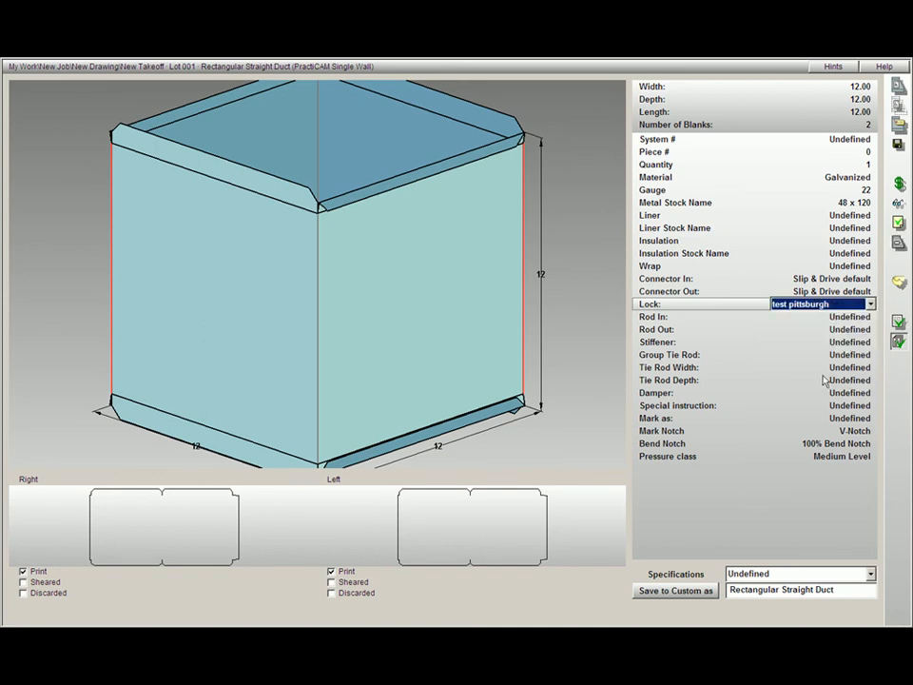
Step: Open the duct's Left blank and measure the width of the male lock allowance at its upper corner
left_click(414, 522)
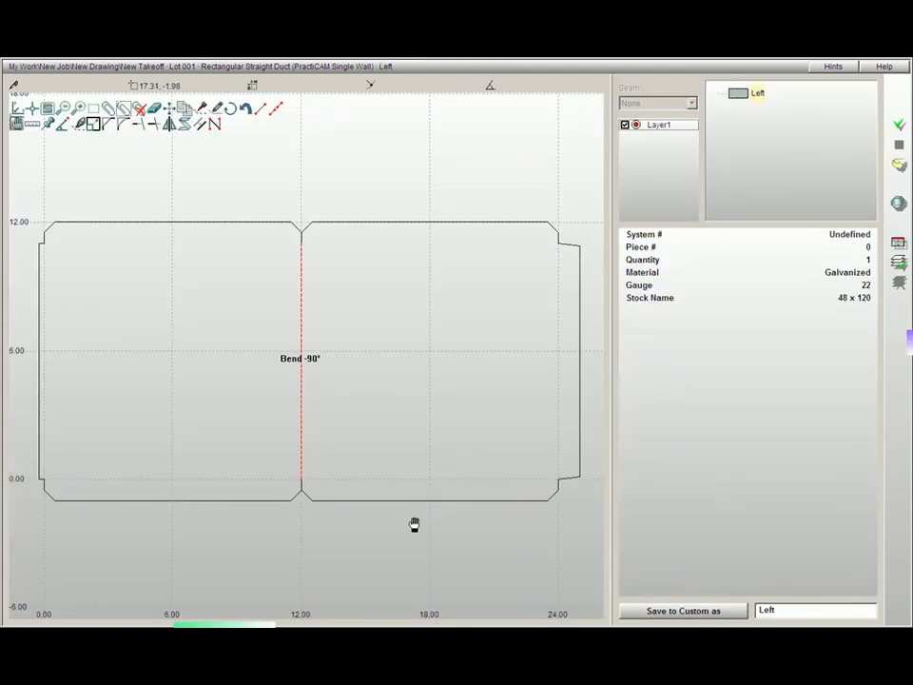
left_click_drag(217, 325, 303, 357)
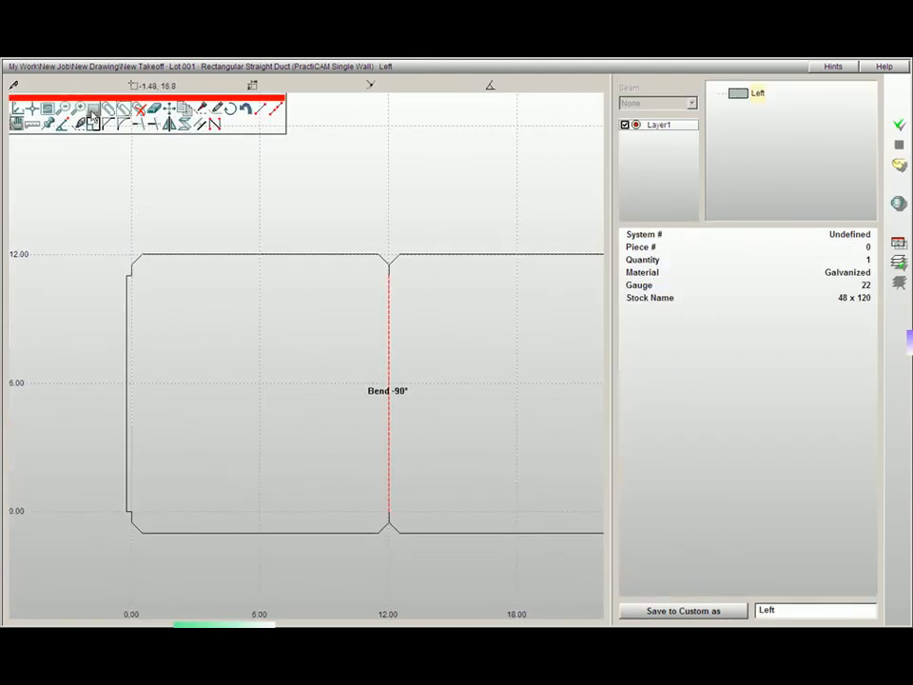
left_click_drag(109, 243, 210, 306)
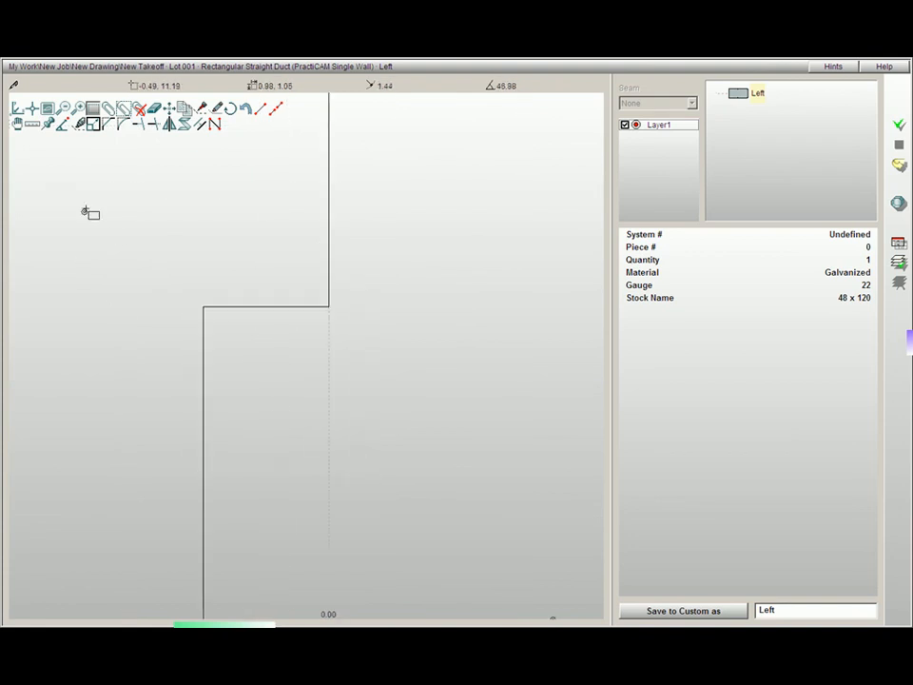
left_click(31, 124)
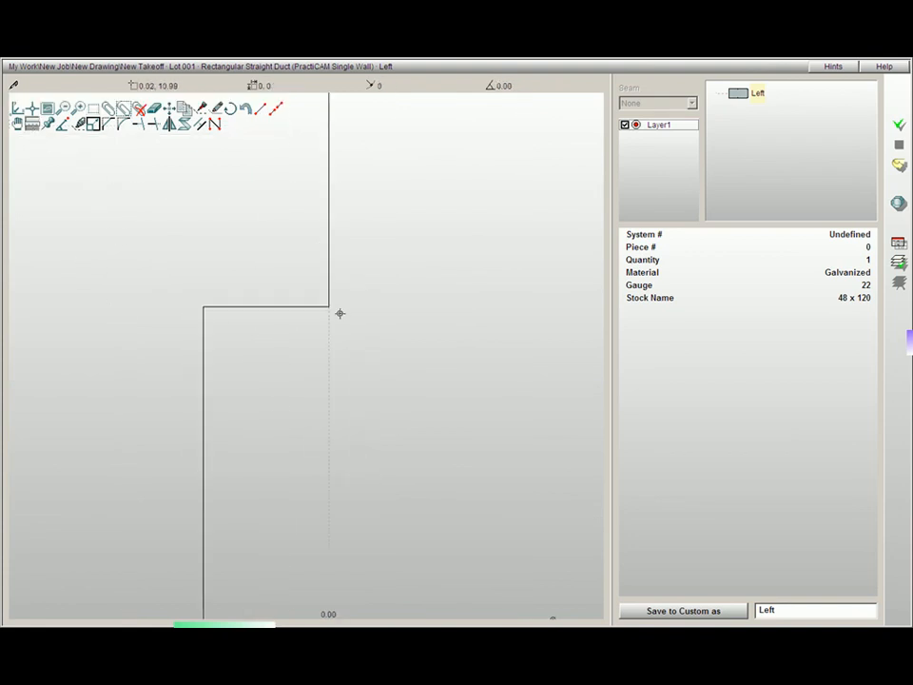
left_click(330, 305)
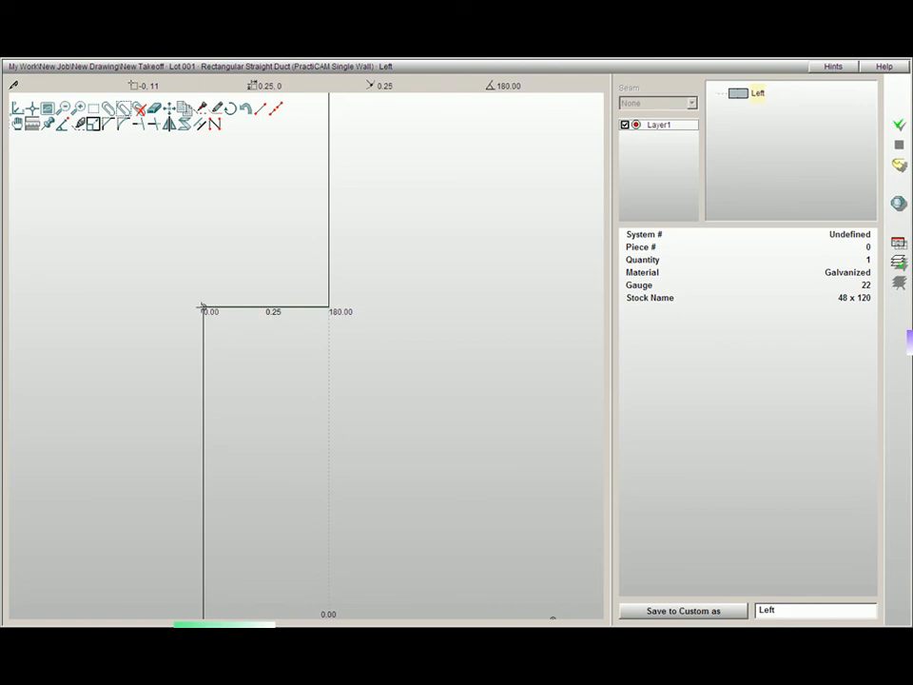
right_click(202, 307)
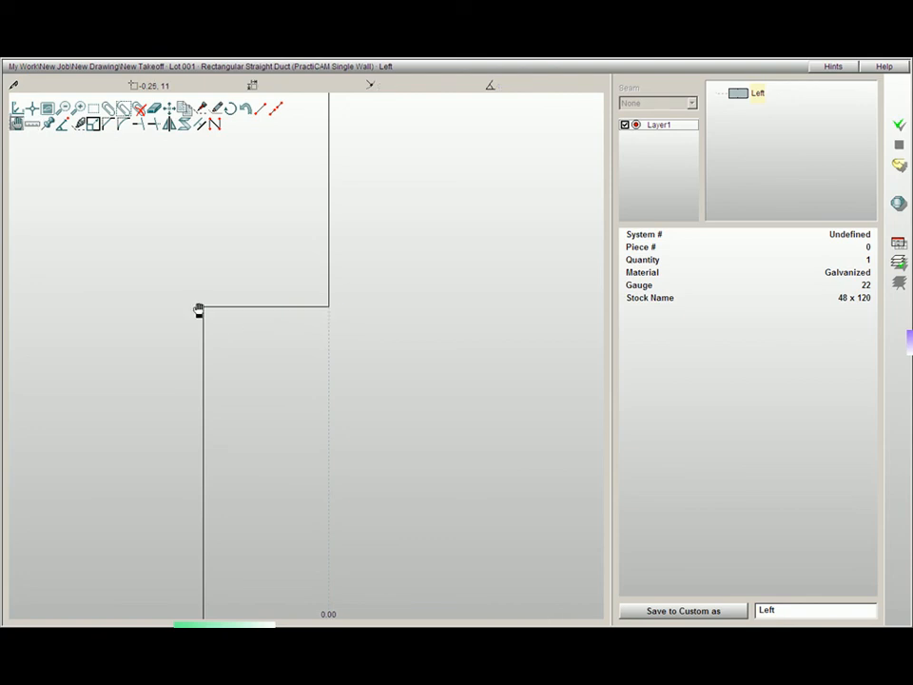
Step: Measure the sloped end of the female lock flange at the upper corner of the Left blank
left_click(47, 109)
left_click_drag(448, 356, 279, 353)
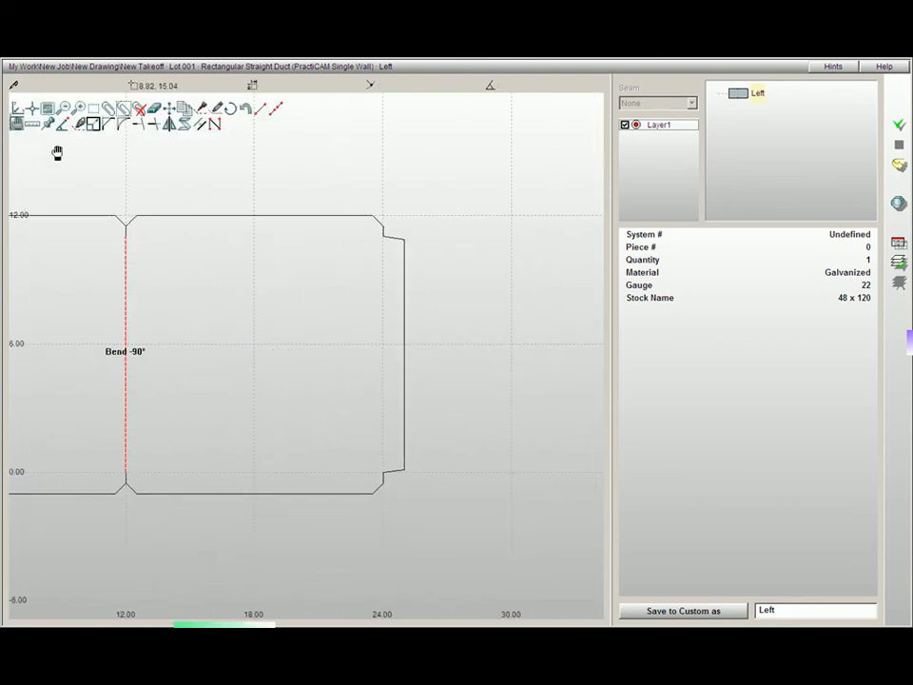
left_click(93, 112)
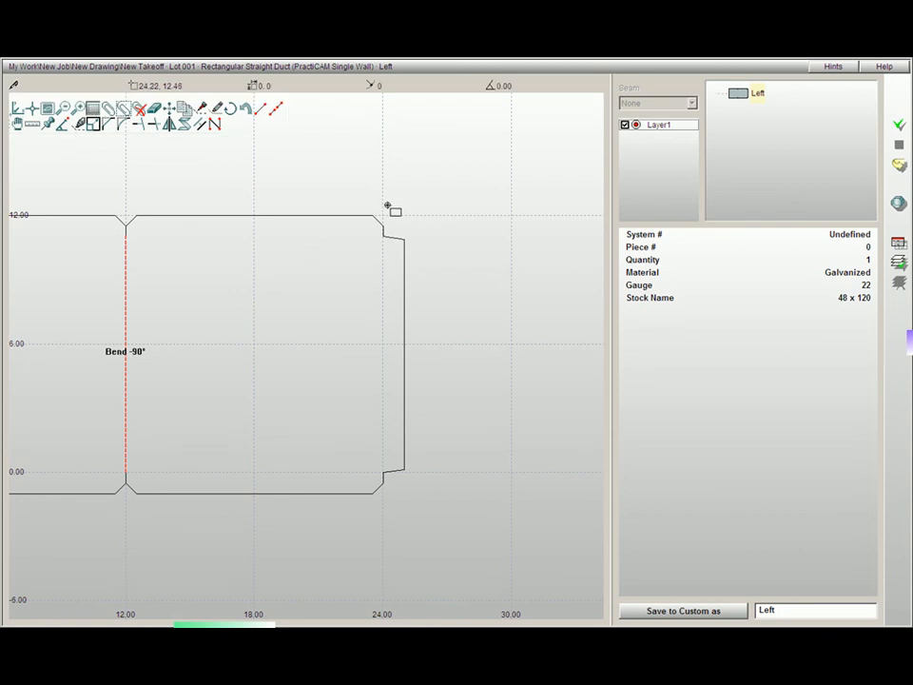
left_click_drag(377, 204, 416, 258)
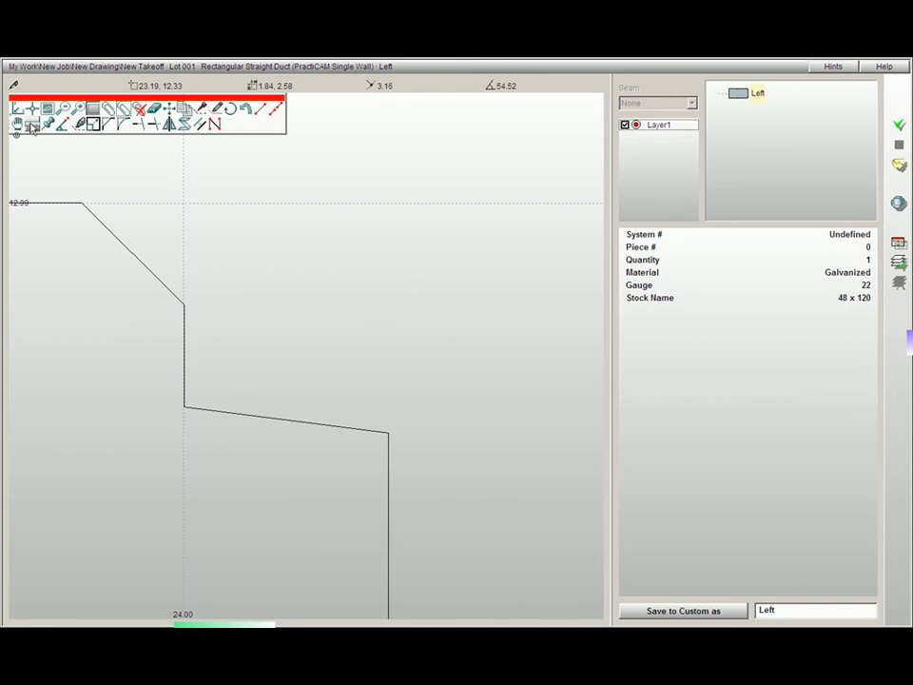
left_click(183, 408)
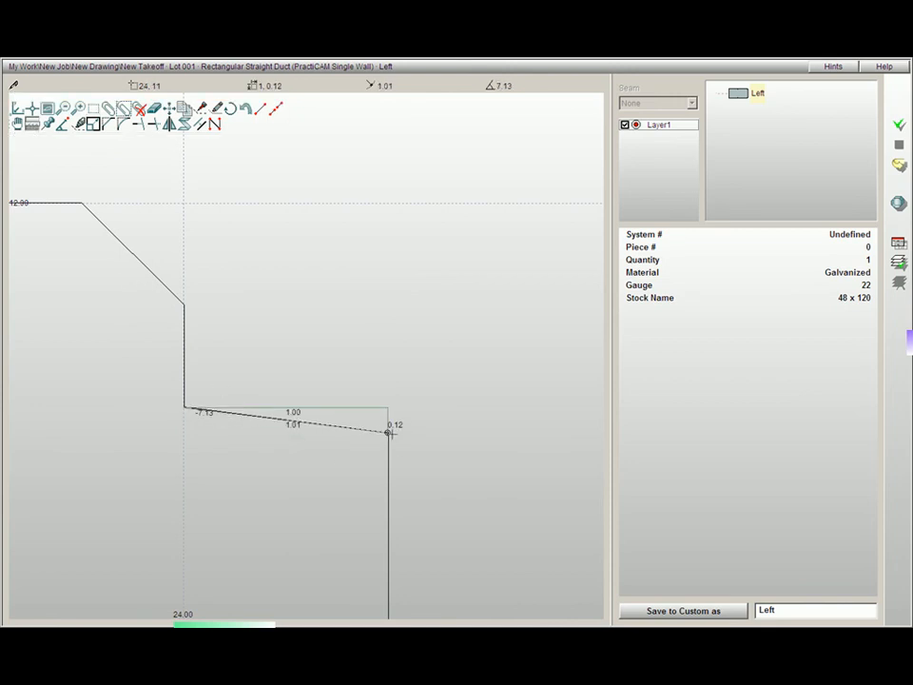
mouse_move(388, 432)
middle_mouse_down()
mouse_move(381, 416)
mouse_move(476, 379)
middle_mouse_up()
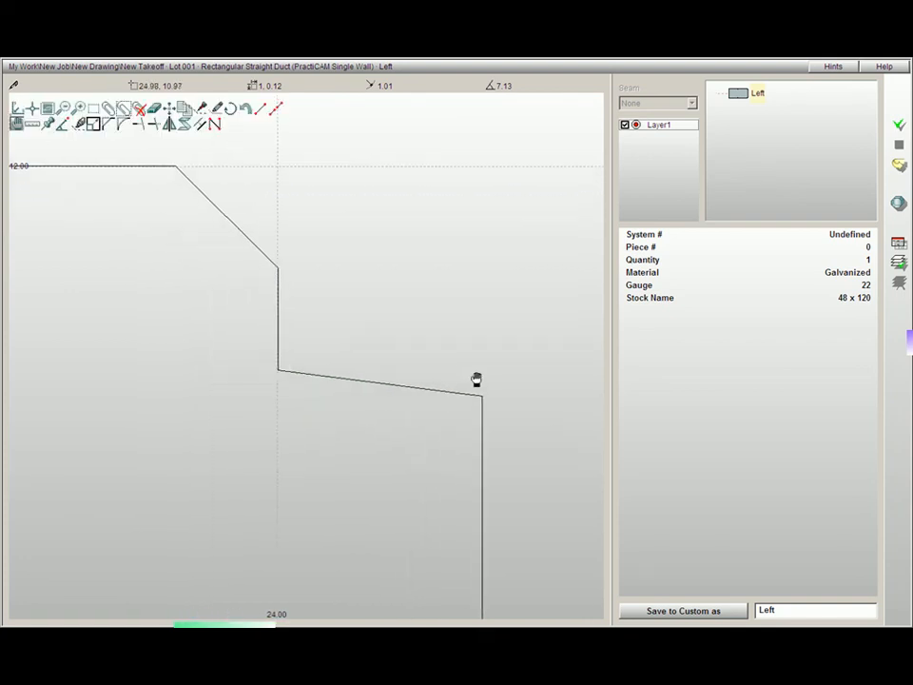